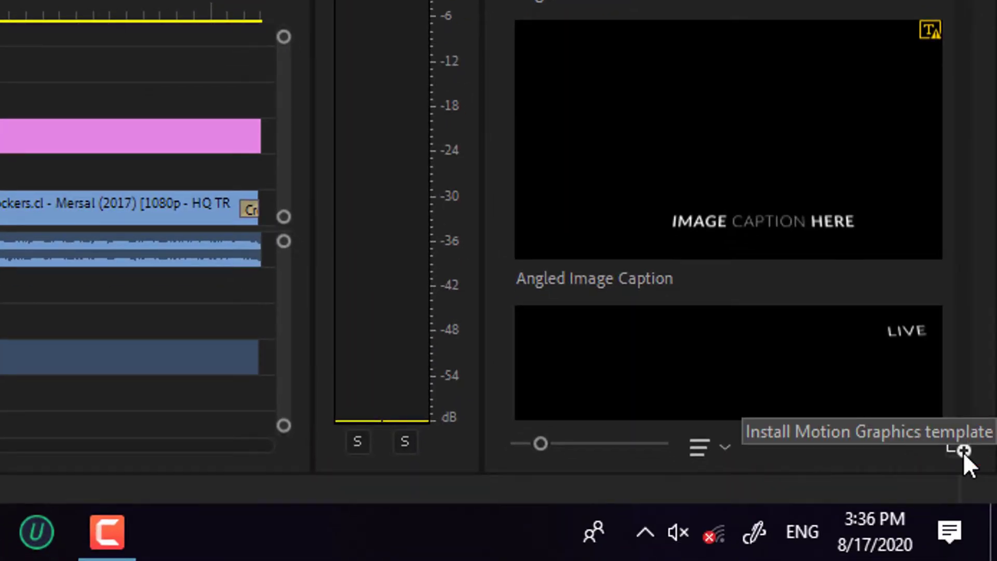
Step: Install the Whatsapp Motion Graphics template from the templates > premier pro presets > Templates > 2019 folder on drive E
left_click(960, 447)
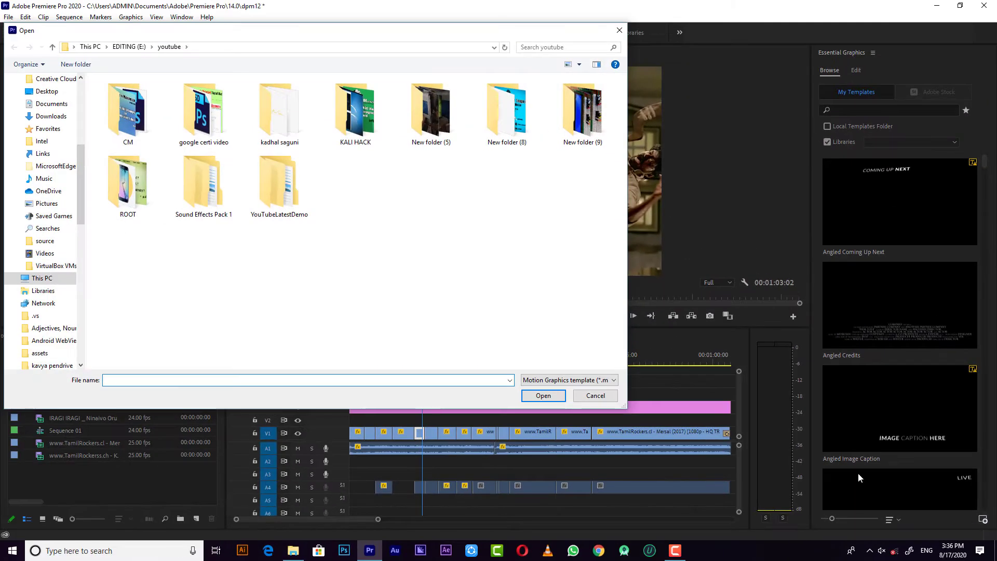
left_click(128, 48)
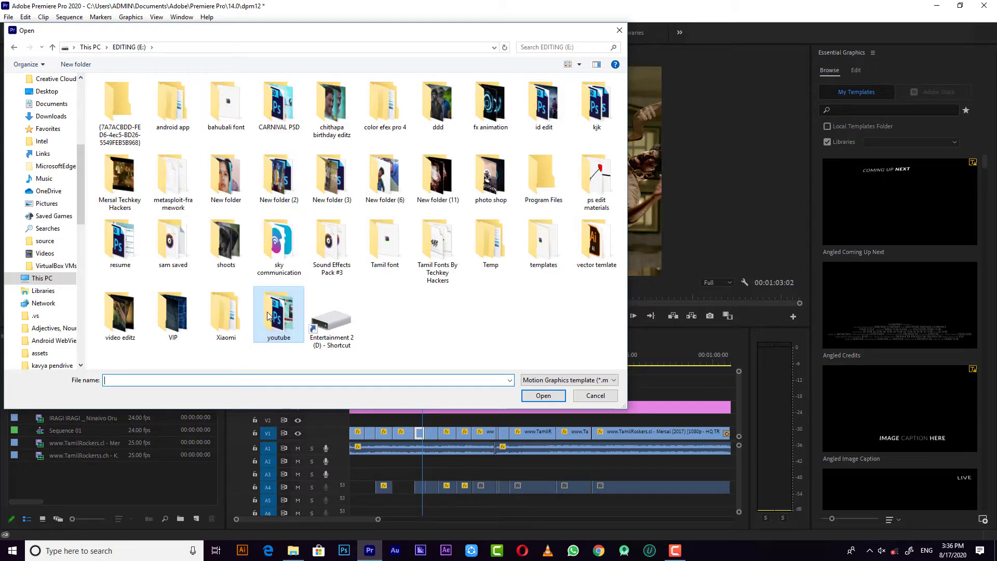
double_click(543, 242)
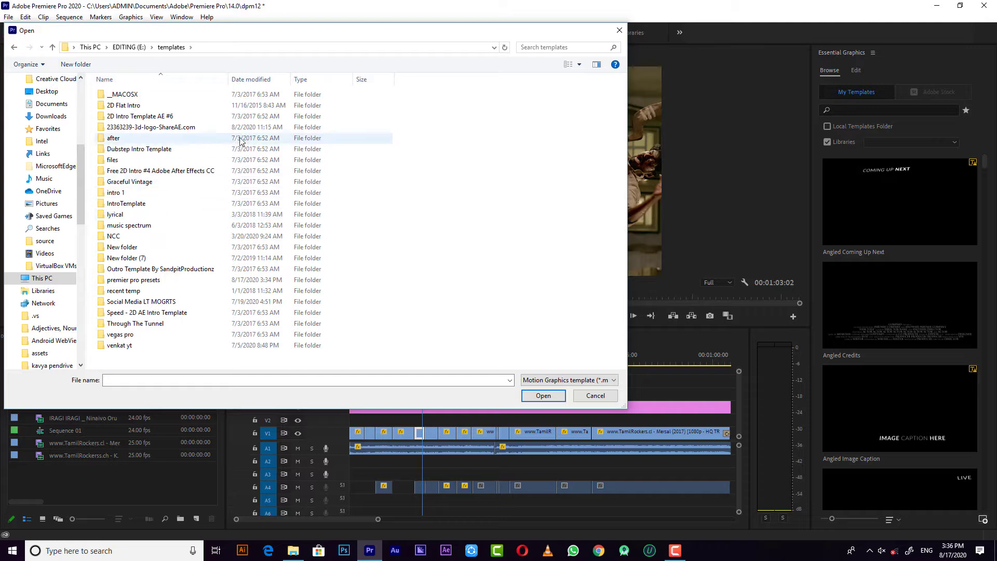
left_click(187, 284)
double_click(187, 284)
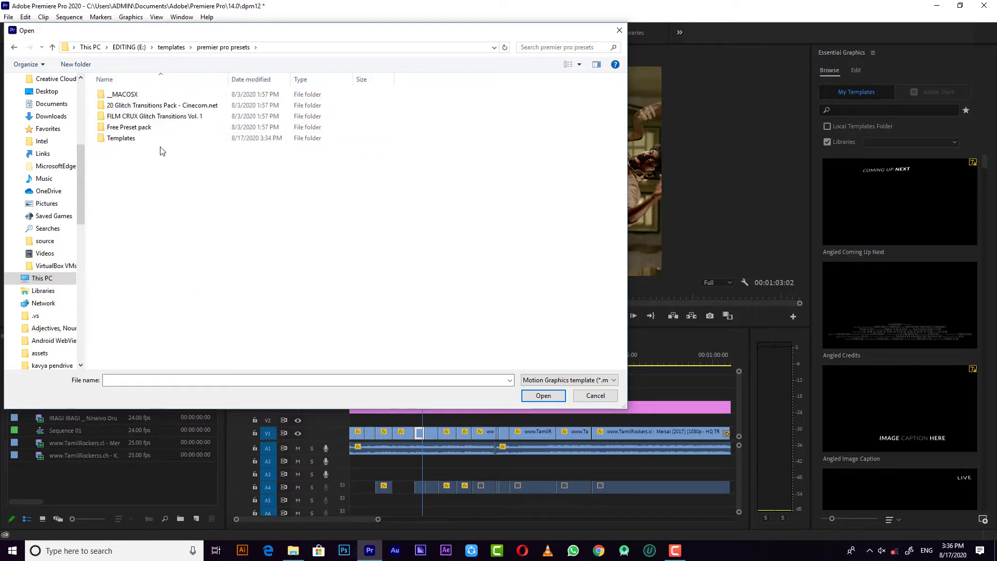
double_click(164, 139)
double_click(149, 105)
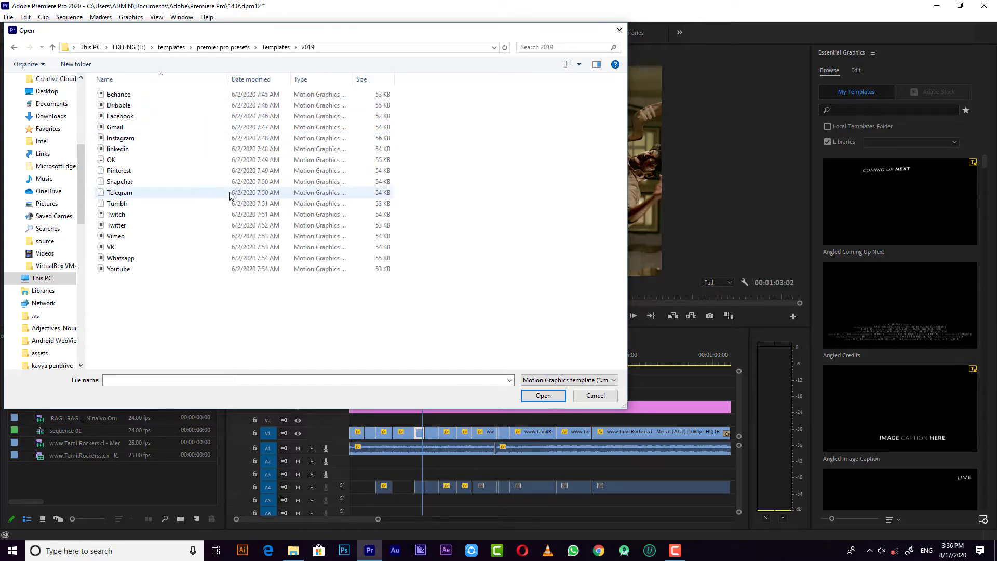
left_click(230, 195)
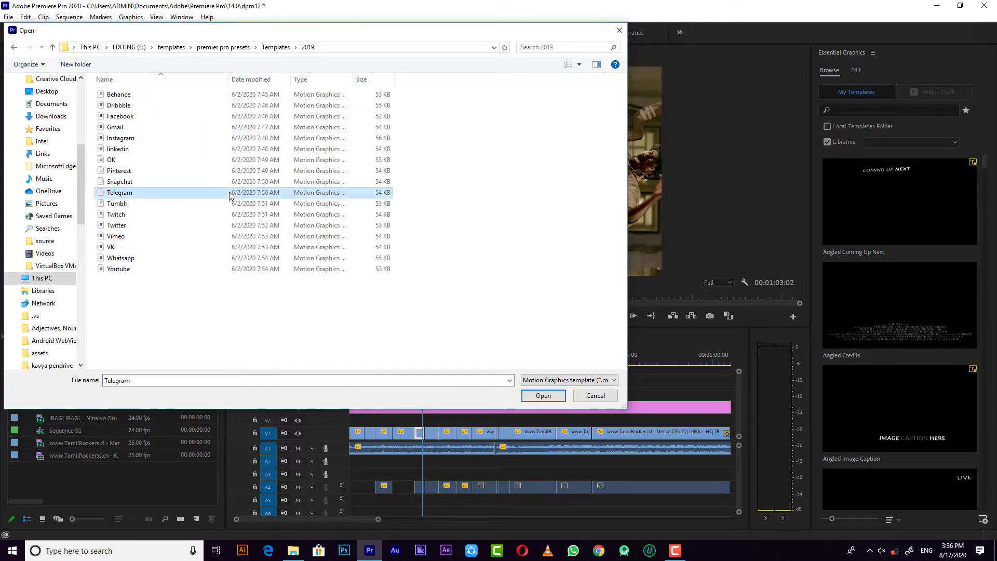
left_click(207, 141)
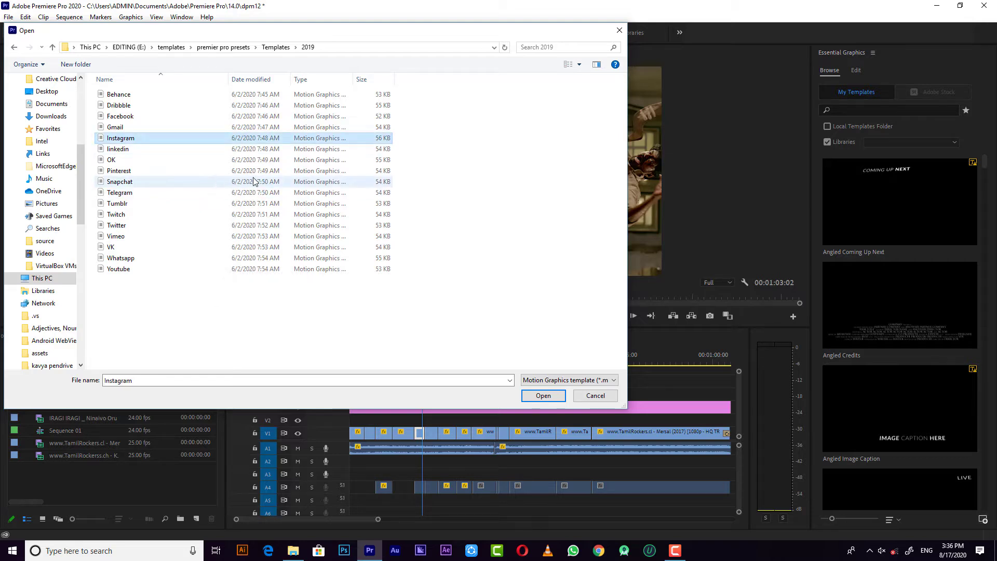
left_click(187, 260)
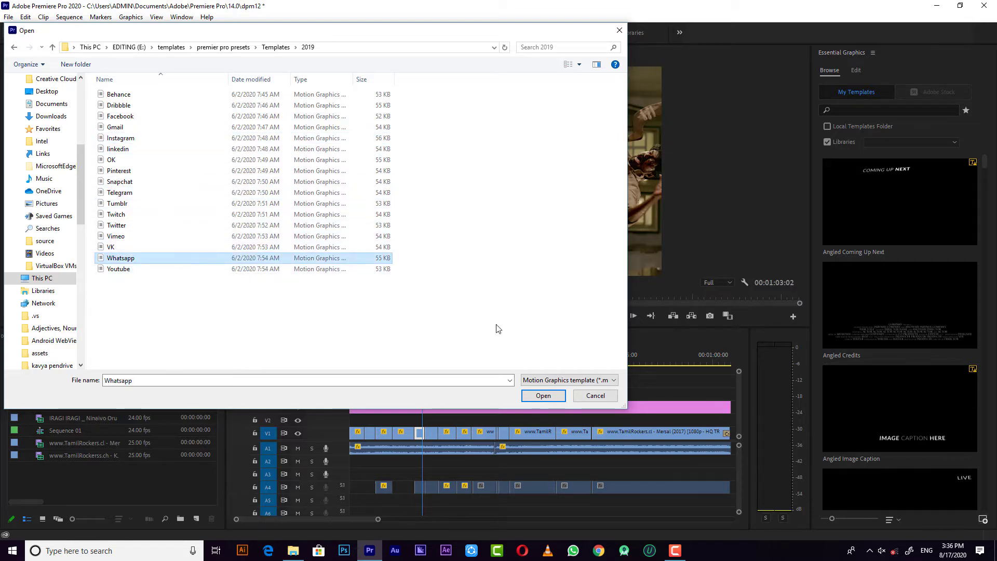
left_click(535, 391)
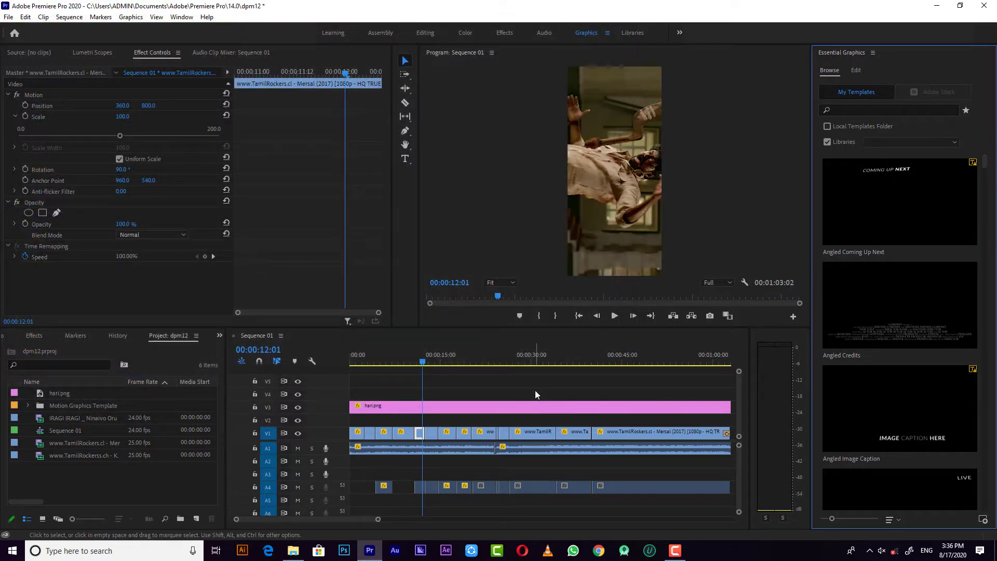
Step: Search the installed graphics templates for "whatsapp"
scroll(867, 388, "down", 5)
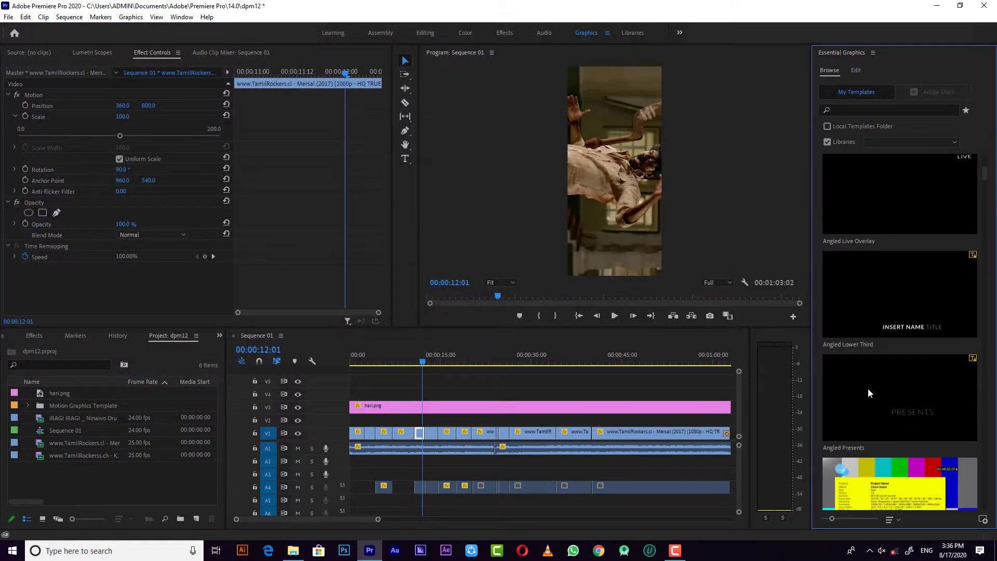
scroll(868, 389, "down", 10)
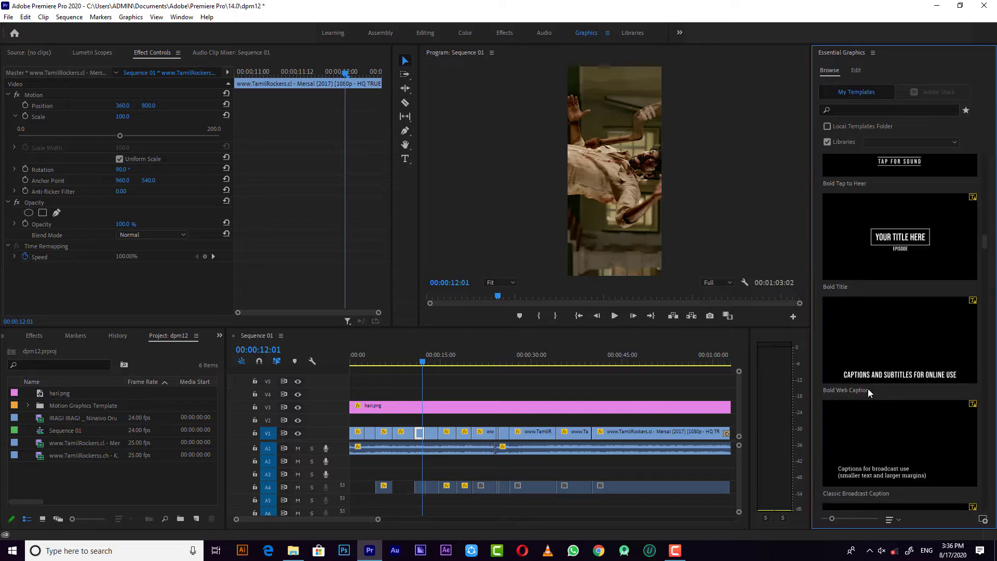
scroll(869, 389, "down", 5)
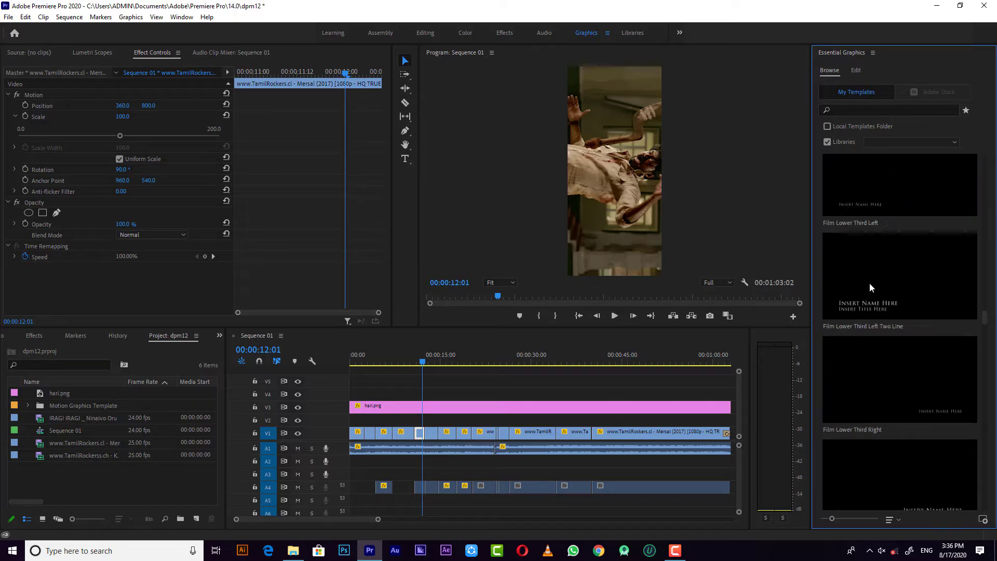
left_click(883, 110)
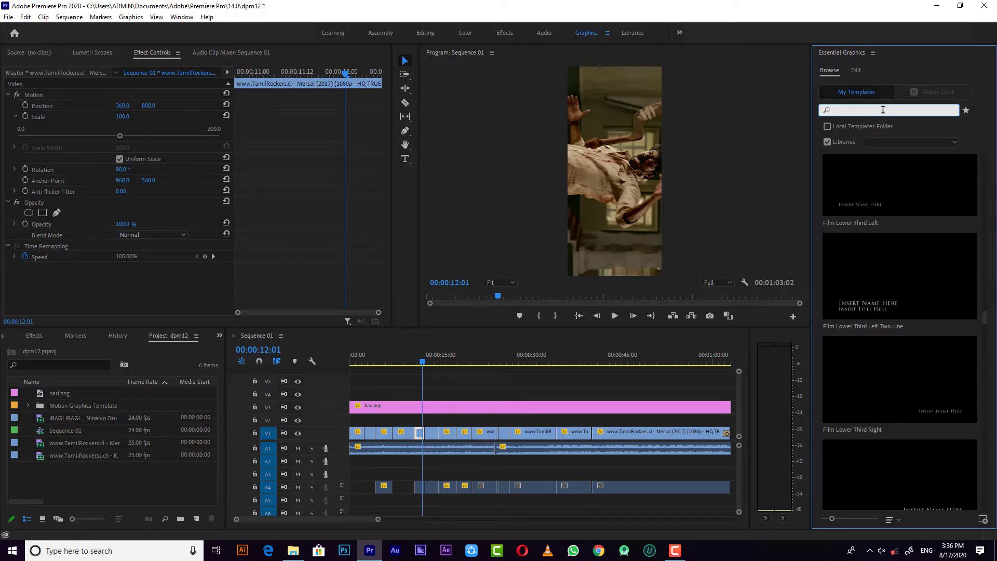
type("what")
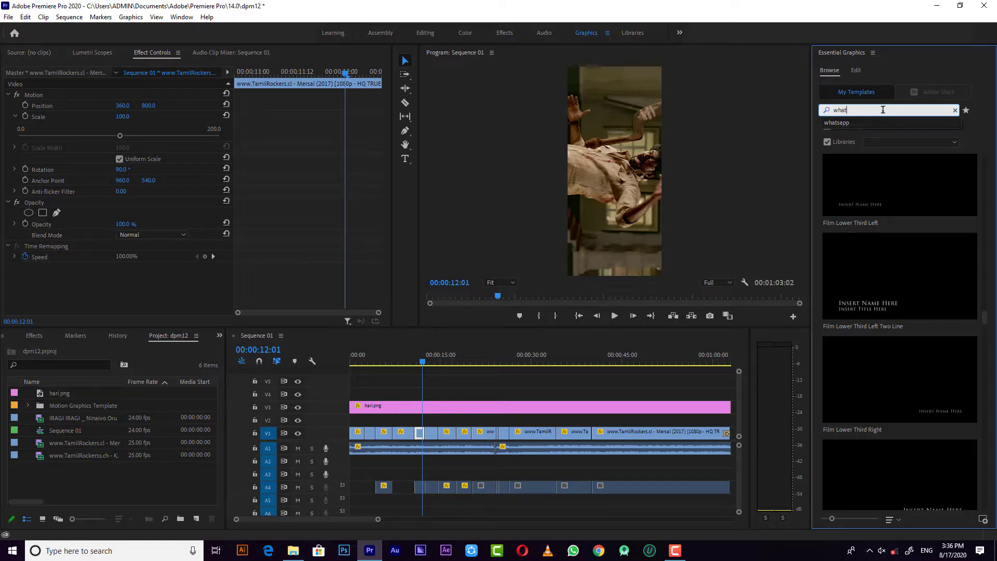
type("sapp")
key("Return")
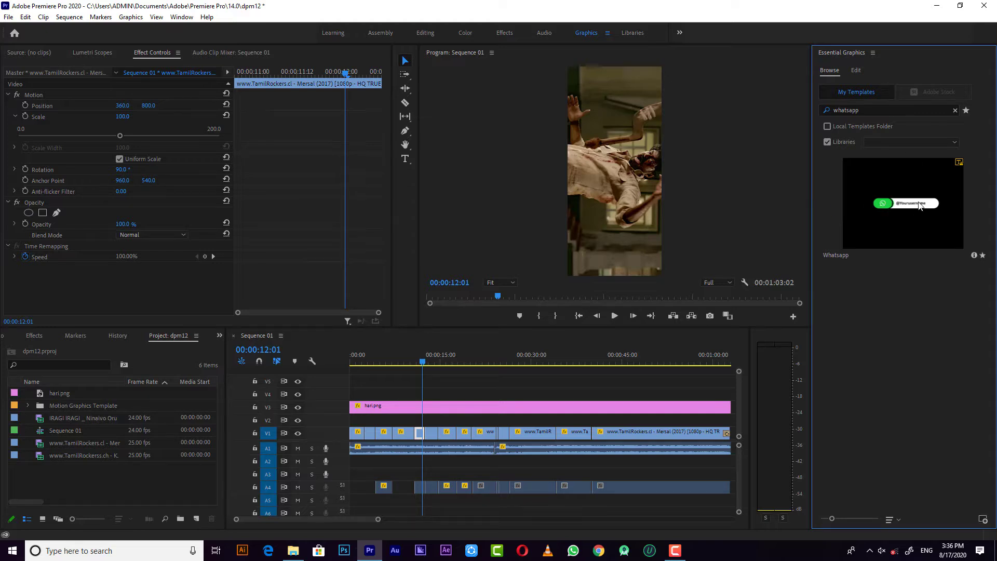
Step: Place the Whatsapp template on track V4 at 00:00:12:01 and dismiss the missing fonts warning
left_click(919, 204)
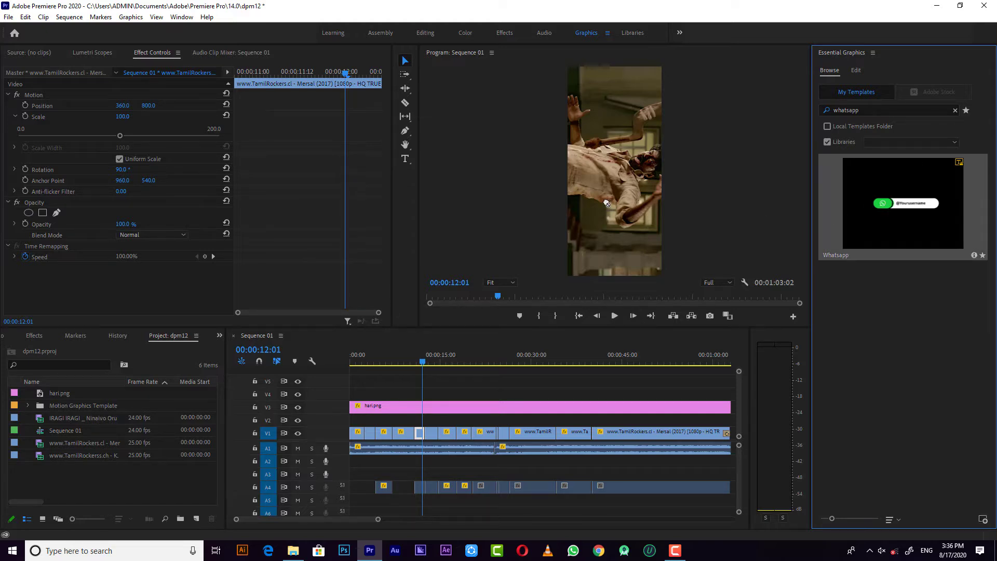
left_click_drag(606, 203, 424, 403)
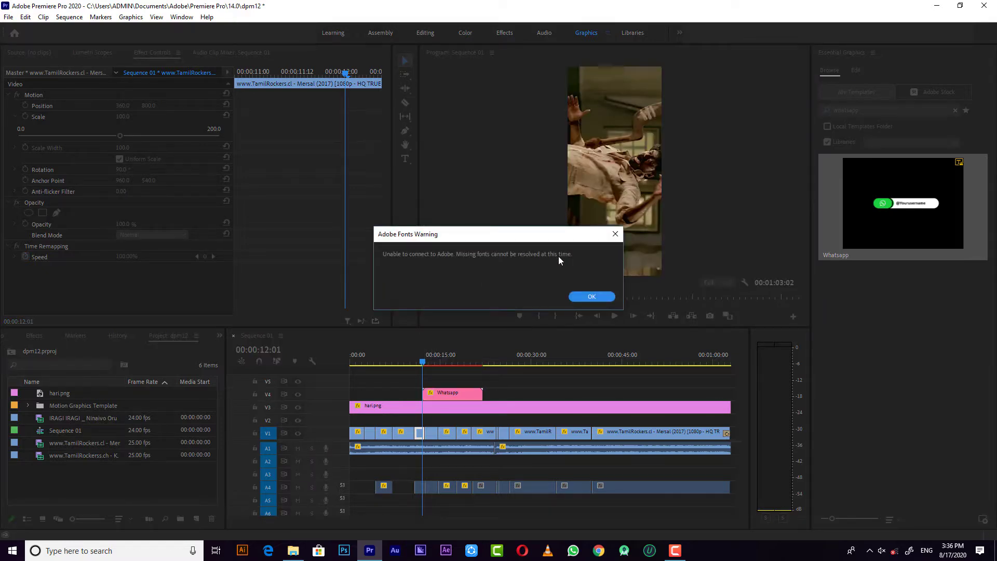
left_click(591, 296)
left_click(633, 365)
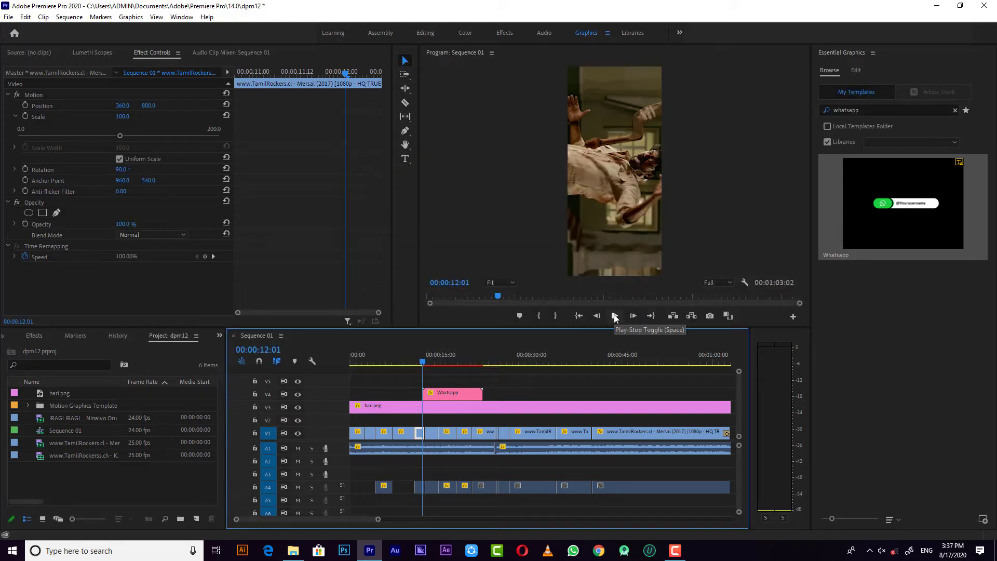
Step: Play back the start of the Whatsapp graphic to preview its animation over the video
left_click(615, 316)
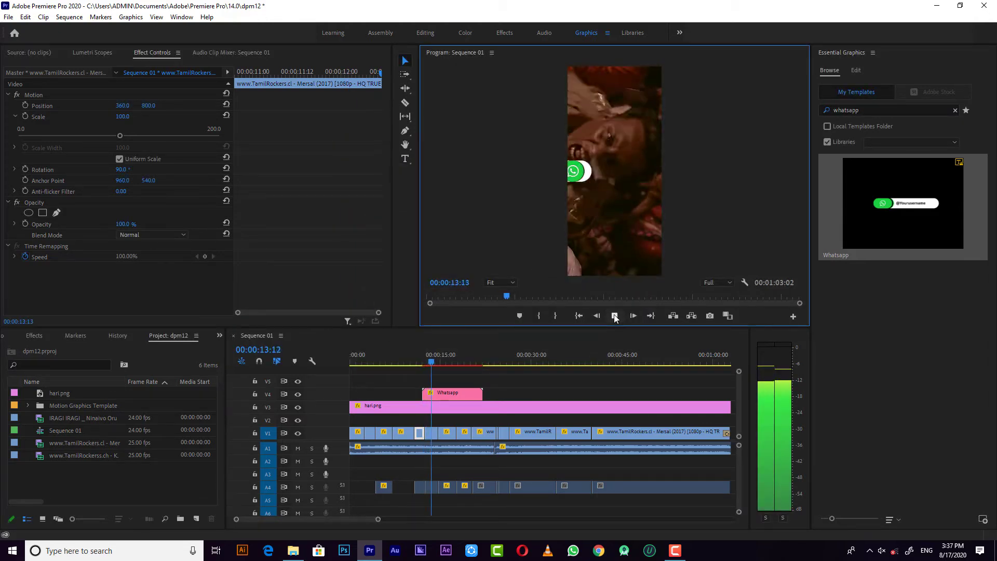
key("space")
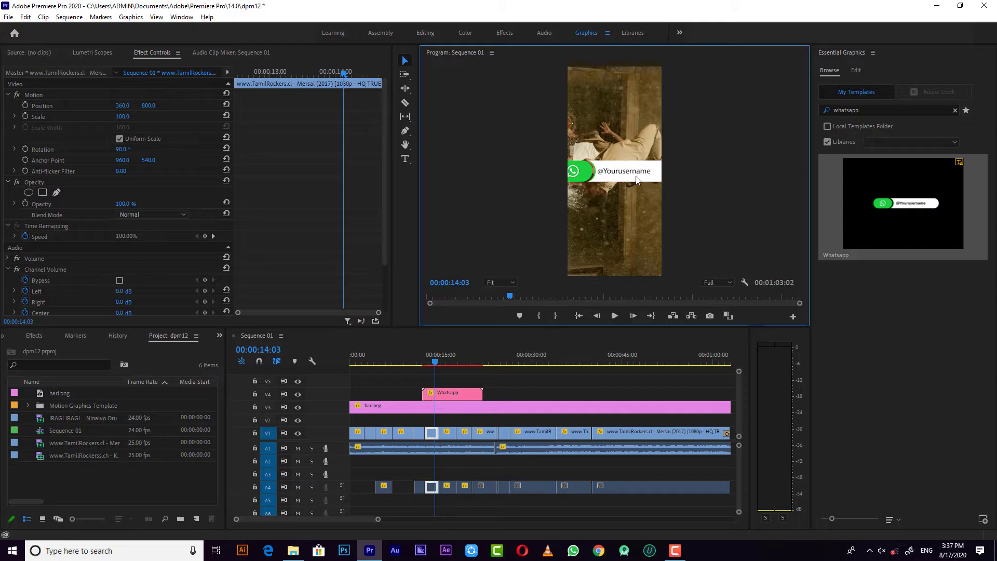
key("Up")
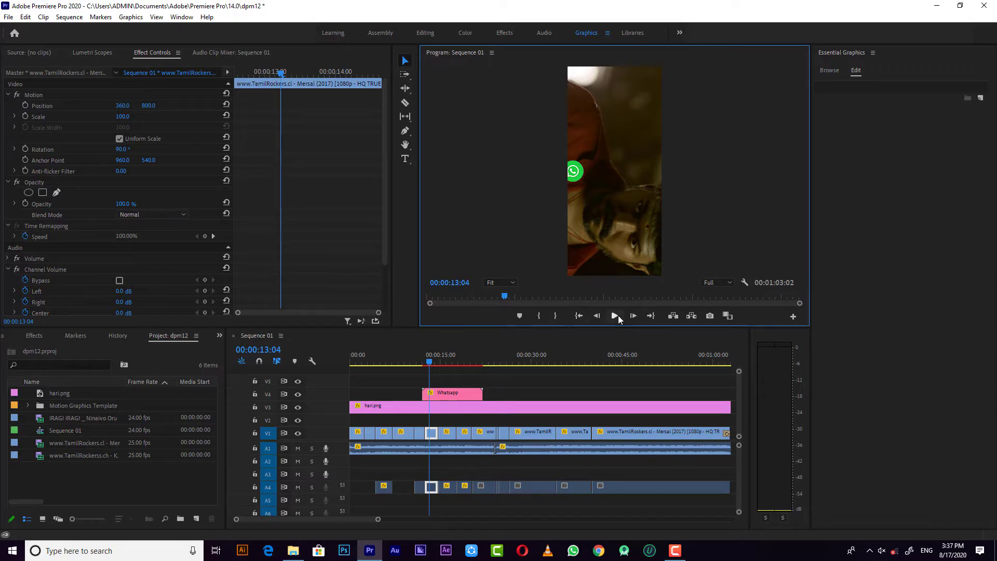
left_click(615, 315)
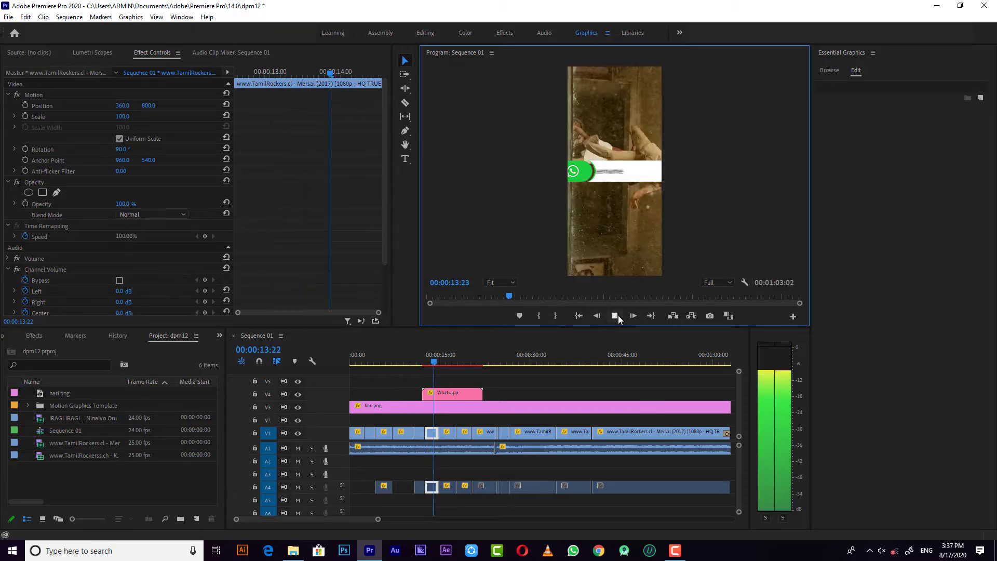
left_click(614, 316)
Step: Set the rotation of the Whatsapp clip on track V4 to 90°
left_click(459, 395)
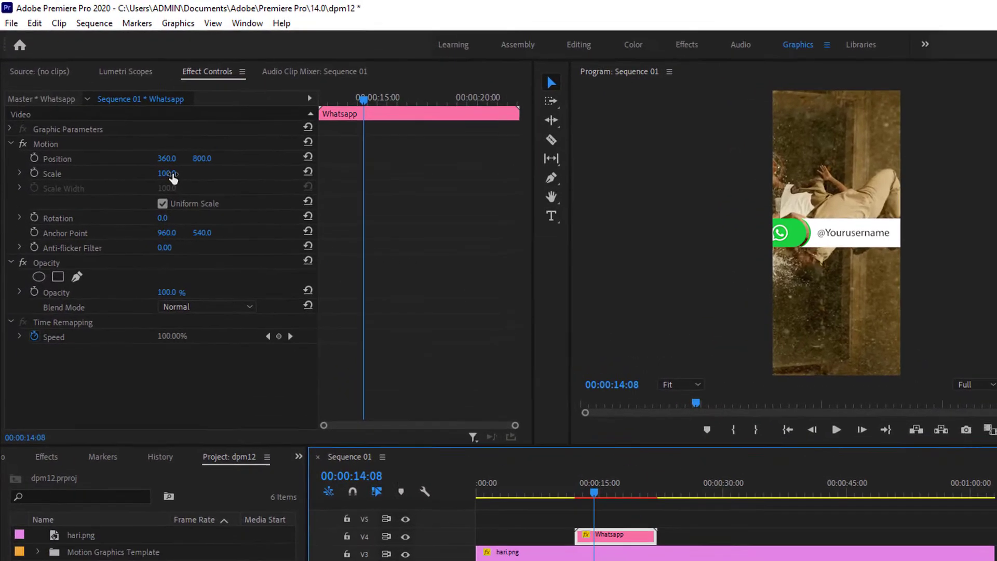
left_click(167, 223)
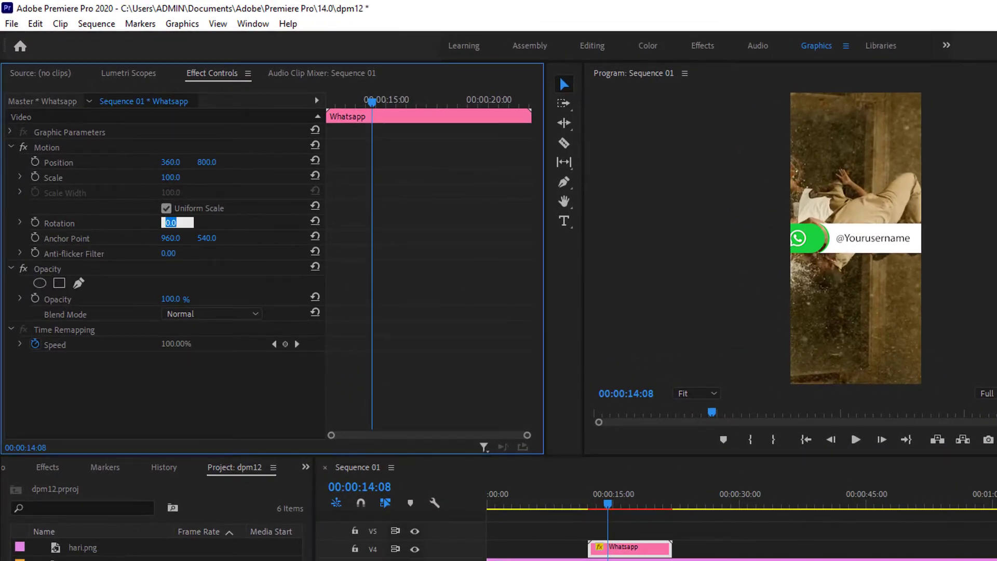
key("Return")
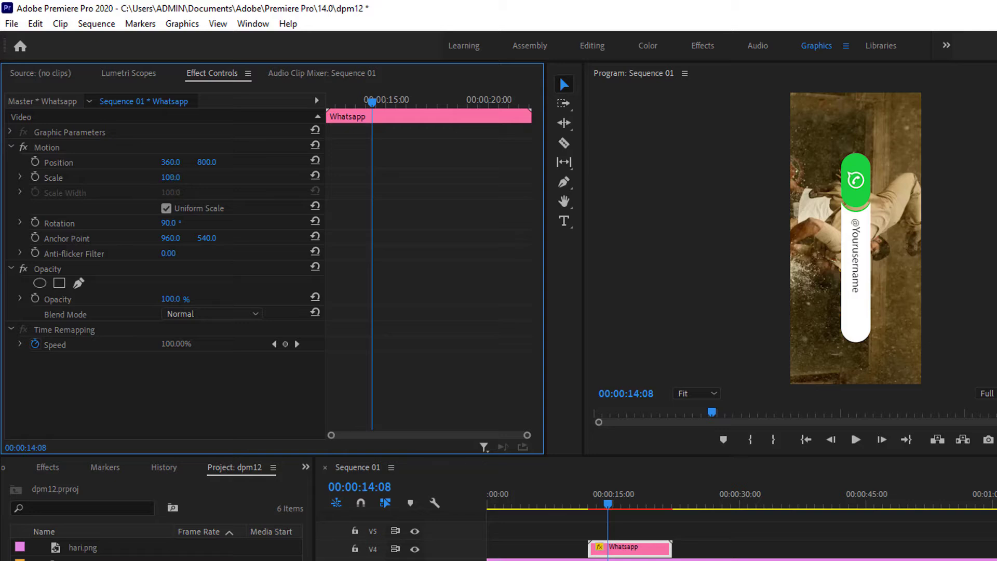
Step: Scale the Whatsapp clip to 53 and move it to position 70, 1280 near the frame's lower-left corner
left_click_drag(170, 177, 20, 163)
left_click_drag(210, 162, 460, 162)
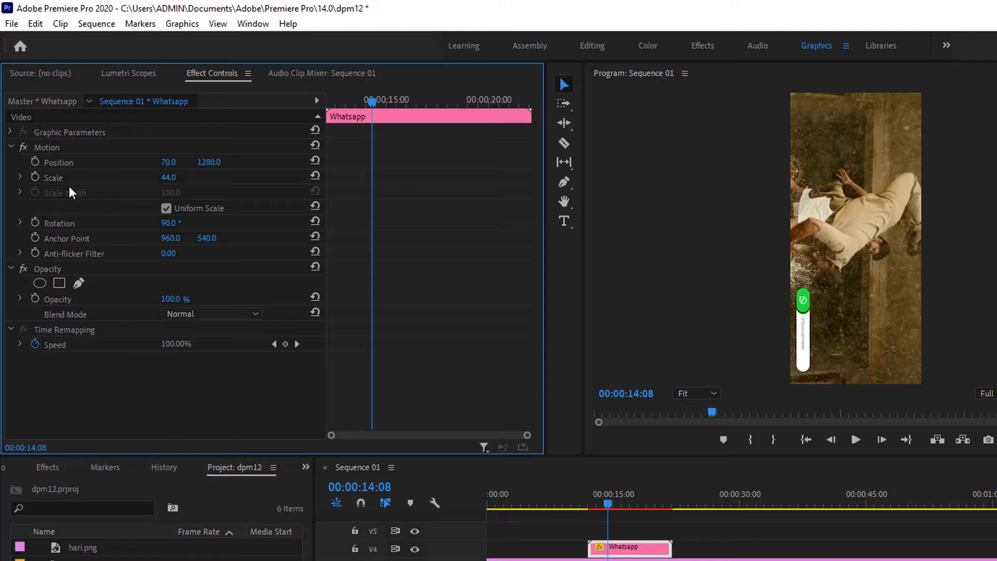
left_click_drag(168, 177, 552, 351)
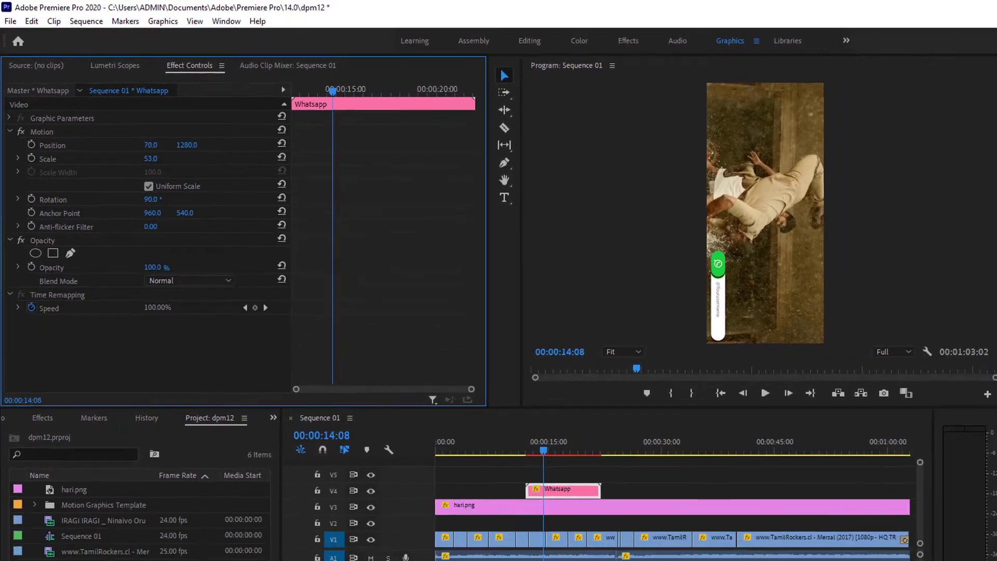
double_click(826, 107)
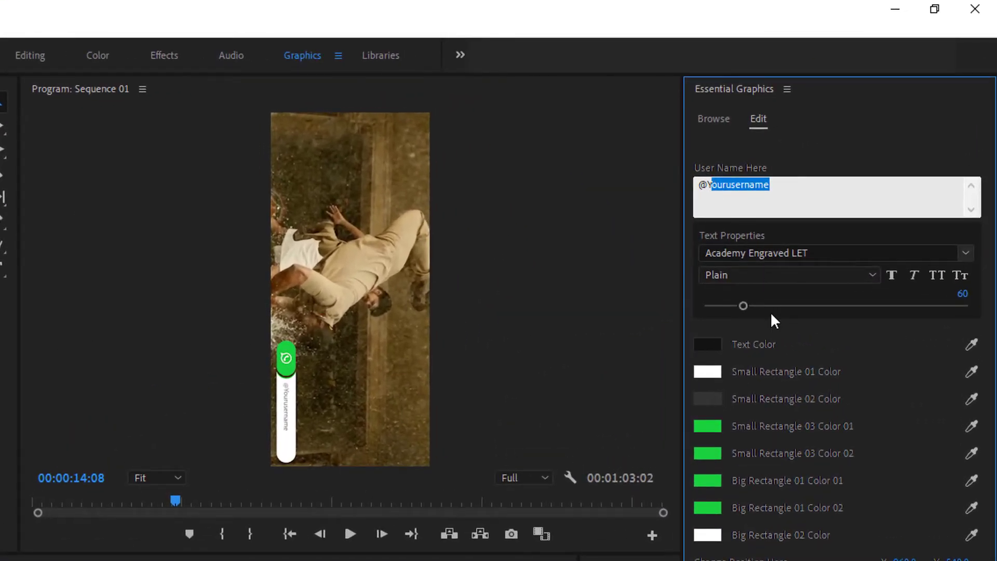
type("kaadha")
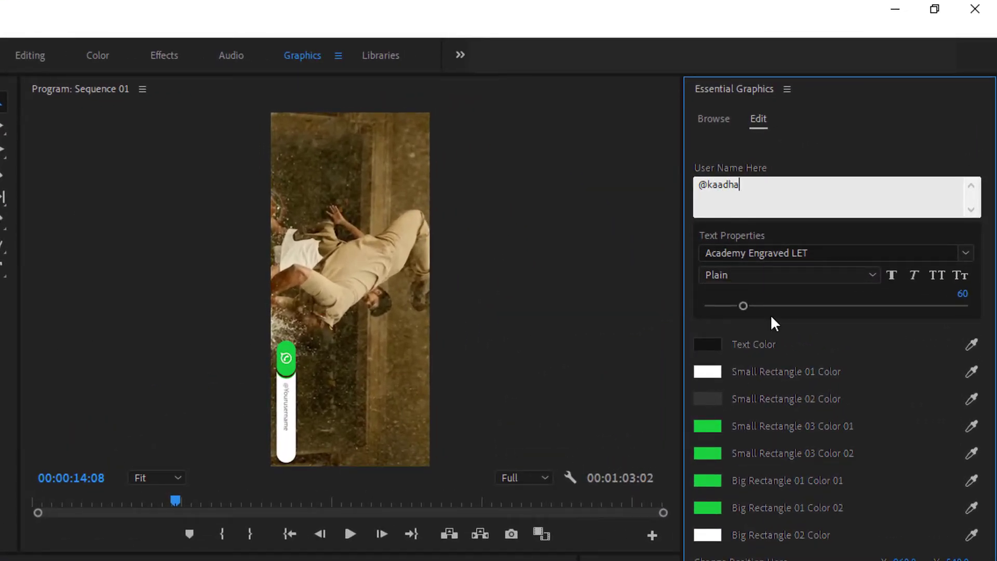
type("l_saguni_official")
Step: Change the user name text to the Plump font and reduce its size to 42
left_click(945, 255)
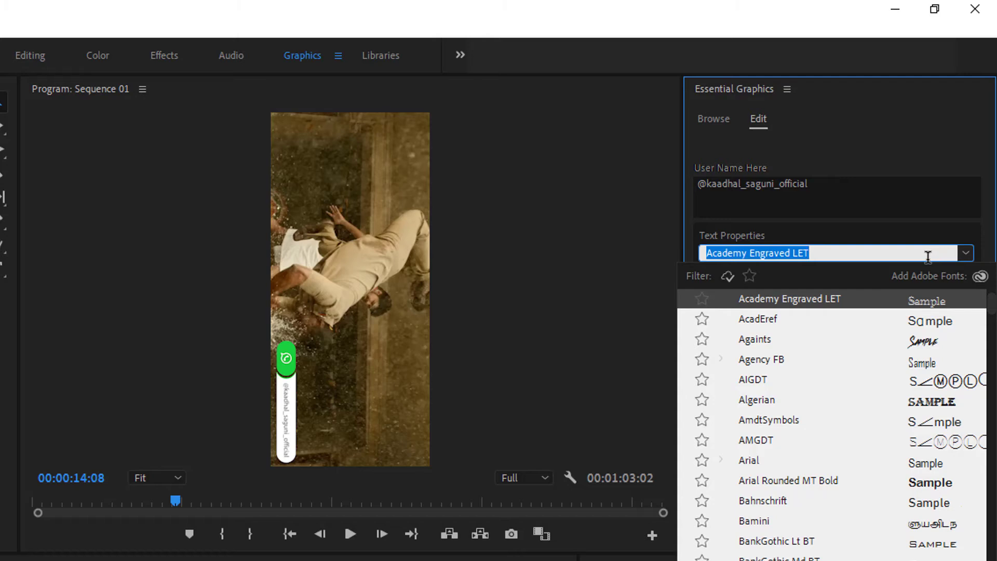
type("plump")
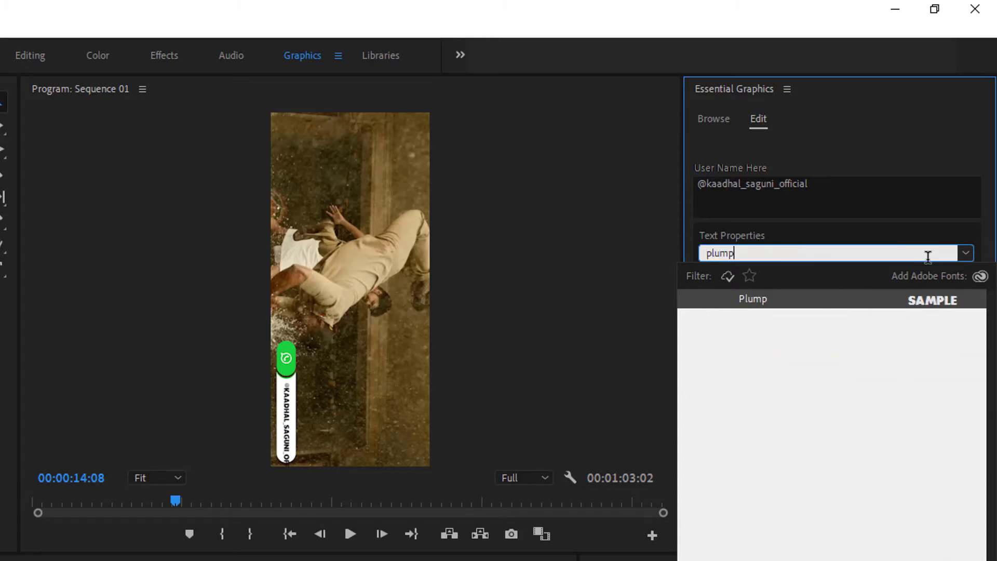
key("Return")
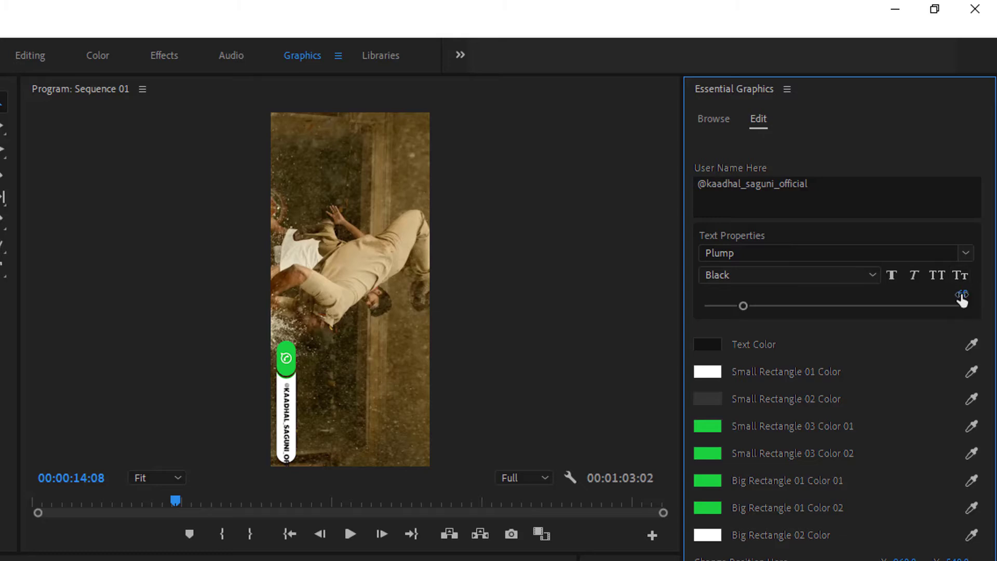
left_click_drag(961, 294, 966, 293)
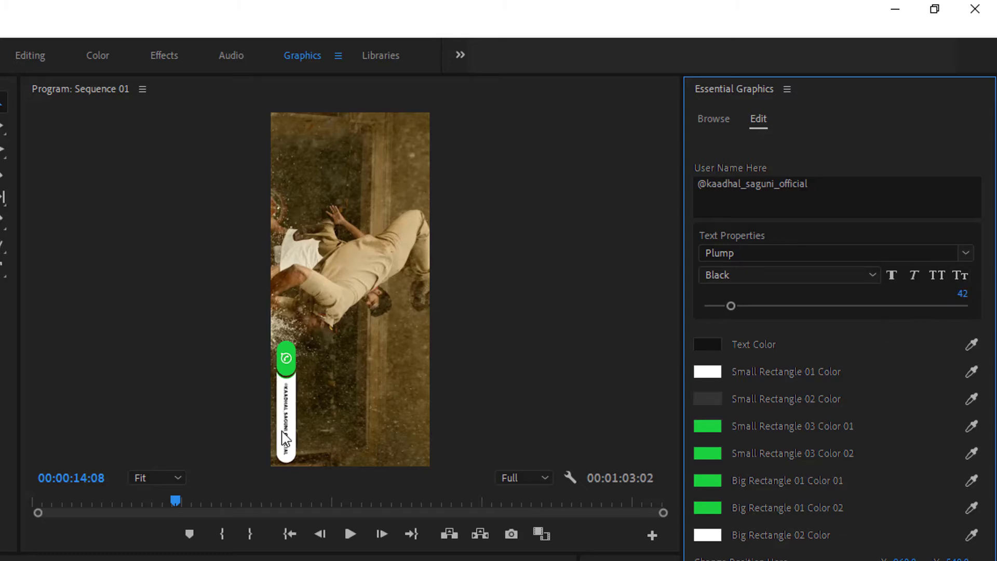
Step: Play back the customised Whatsapp graphic through to its closing animation, then stop playback
left_click(188, 501)
left_click(350, 534)
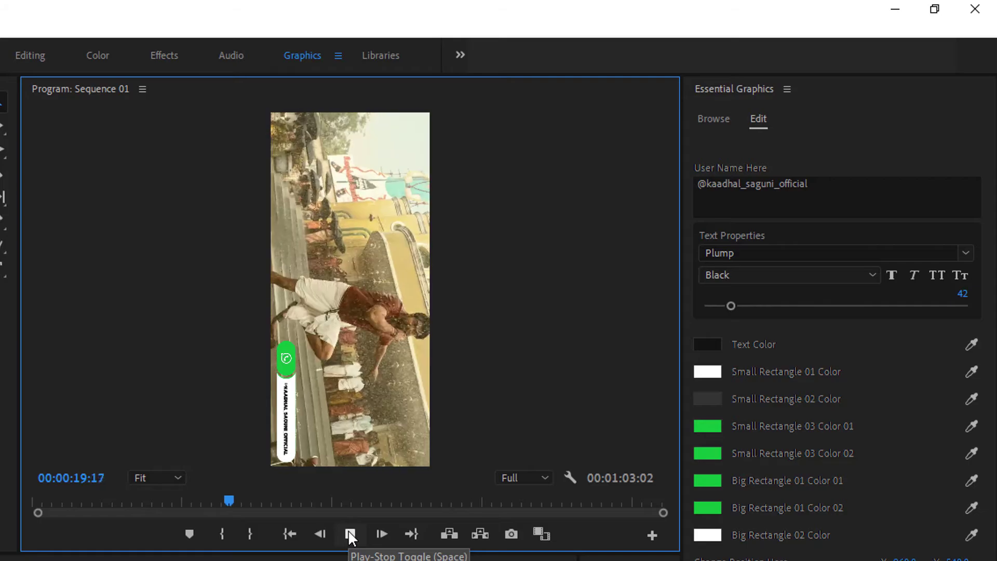
left_click(371, 517)
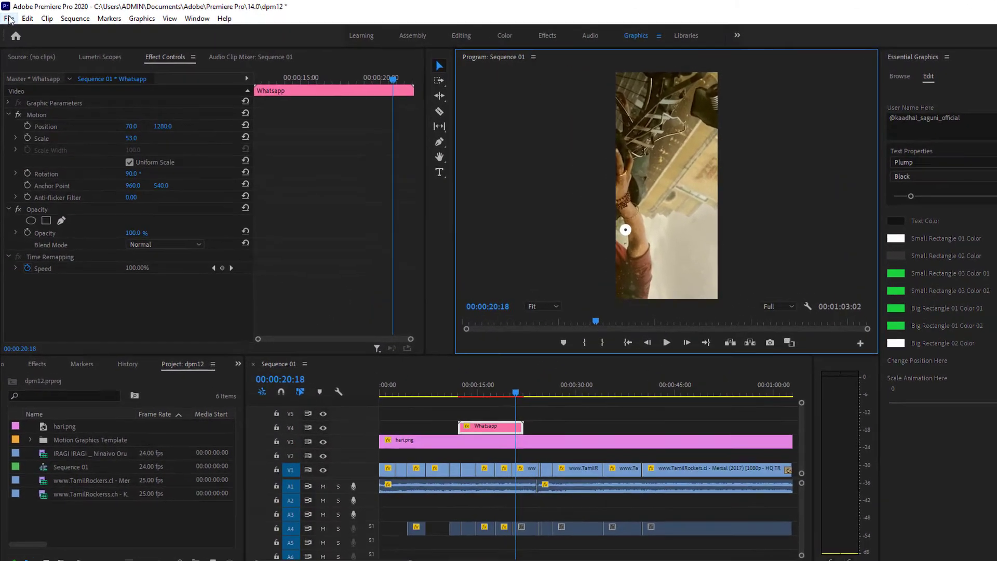
Step: Export the sequence as an H.264 video named Sequence 01_86.mp4, keeping the 3.5 Mbps target bitrate
left_click(27, 20)
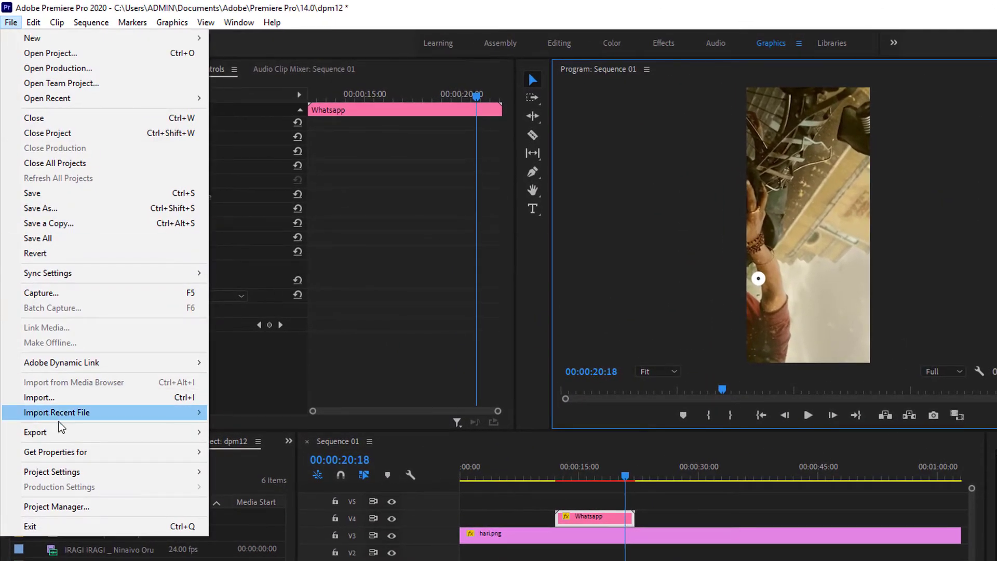
mouse_move(62, 430)
left_click(276, 422)
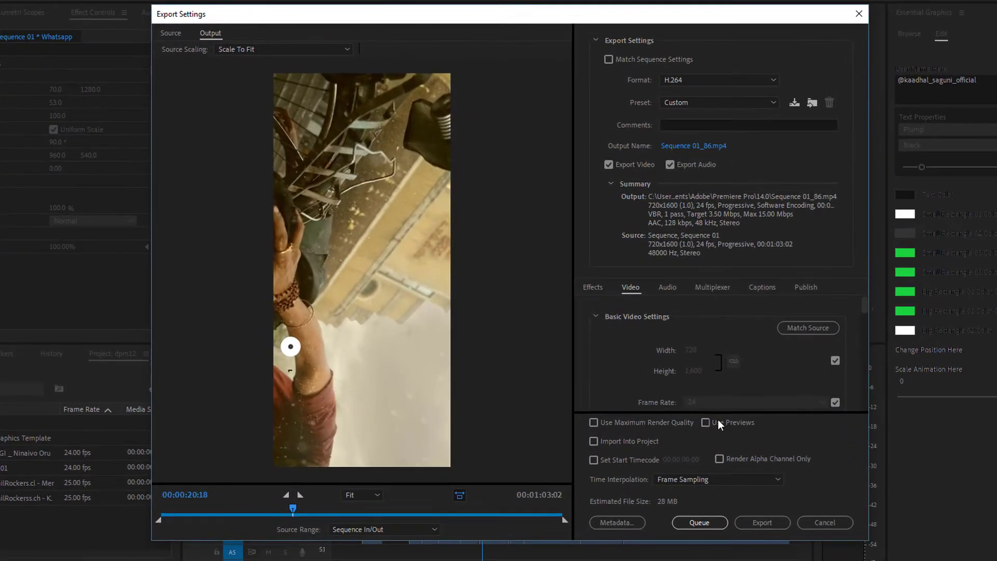
scroll(737, 374, "down", 6)
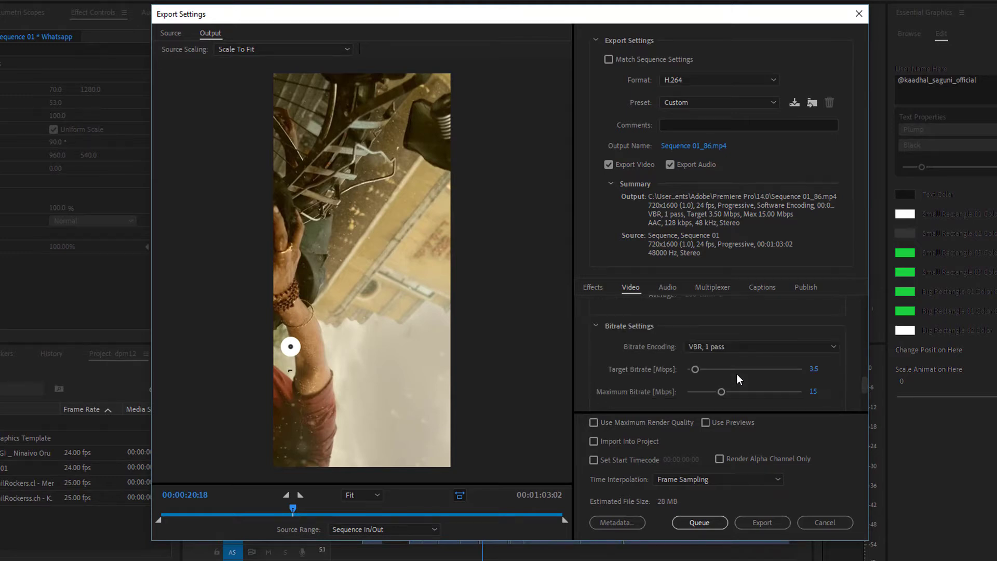
left_click(758, 520)
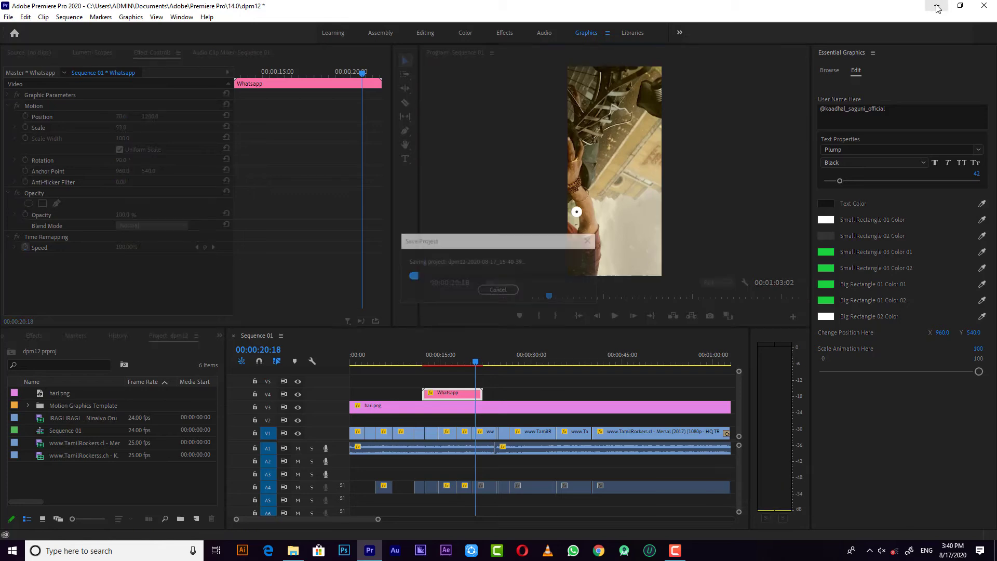
Step: Switch to File Explorer and open the Documents > Adobe > Premiere Pro > 14.0 folder containing the exported video
left_click(293, 550)
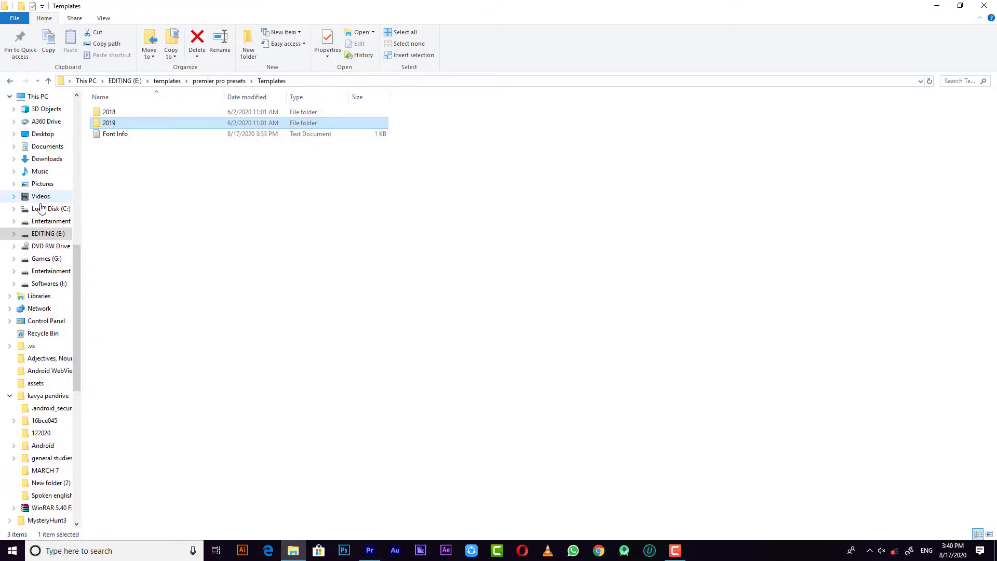
scroll(49, 259, "up", 5)
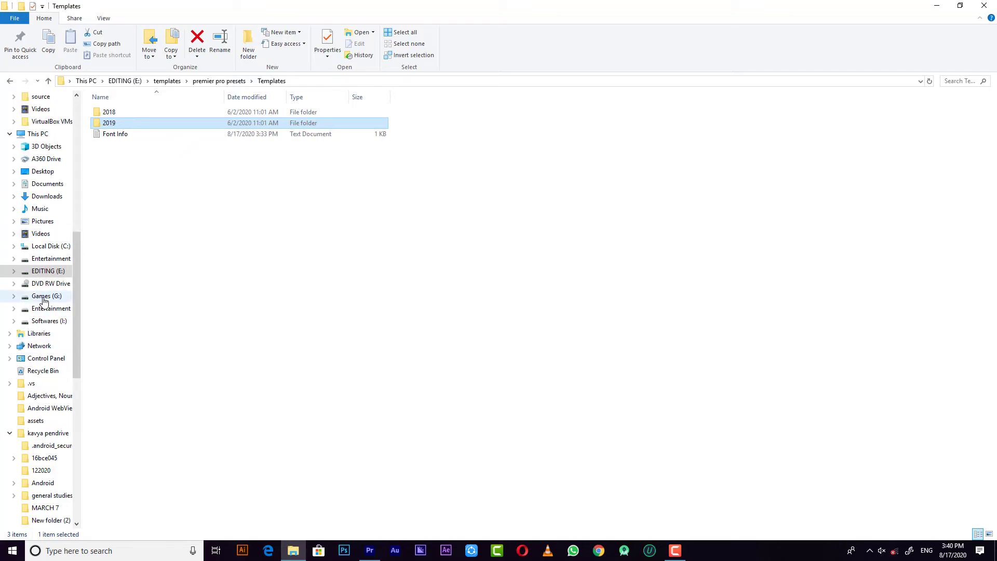
scroll(50, 218, "up", 3)
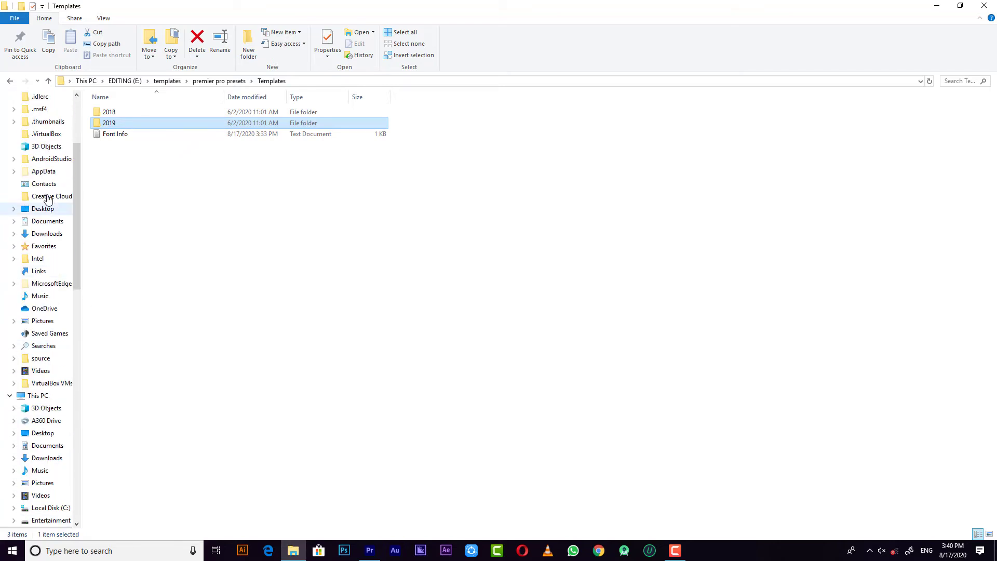
left_click(47, 221)
double_click(130, 123)
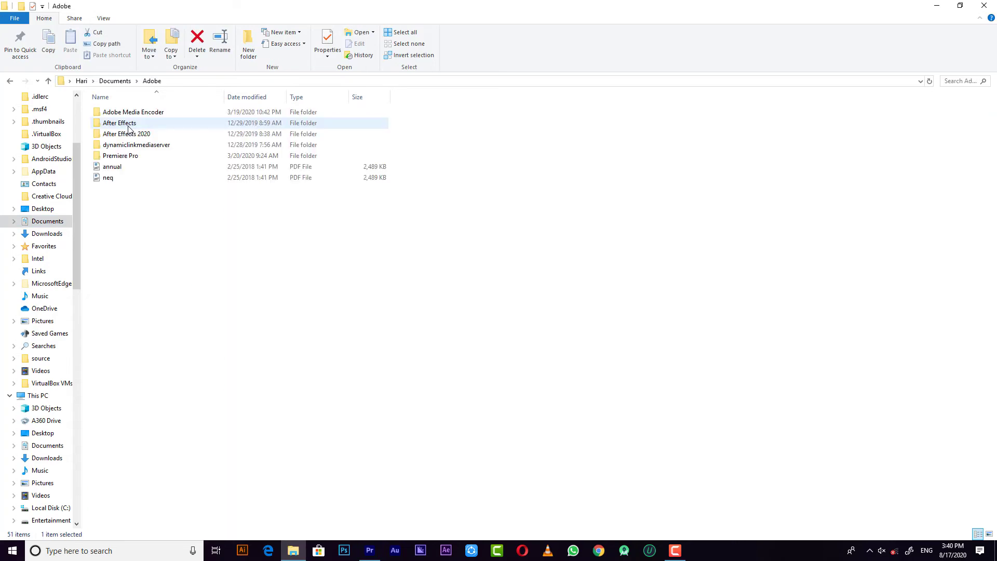
double_click(134, 157)
double_click(137, 113)
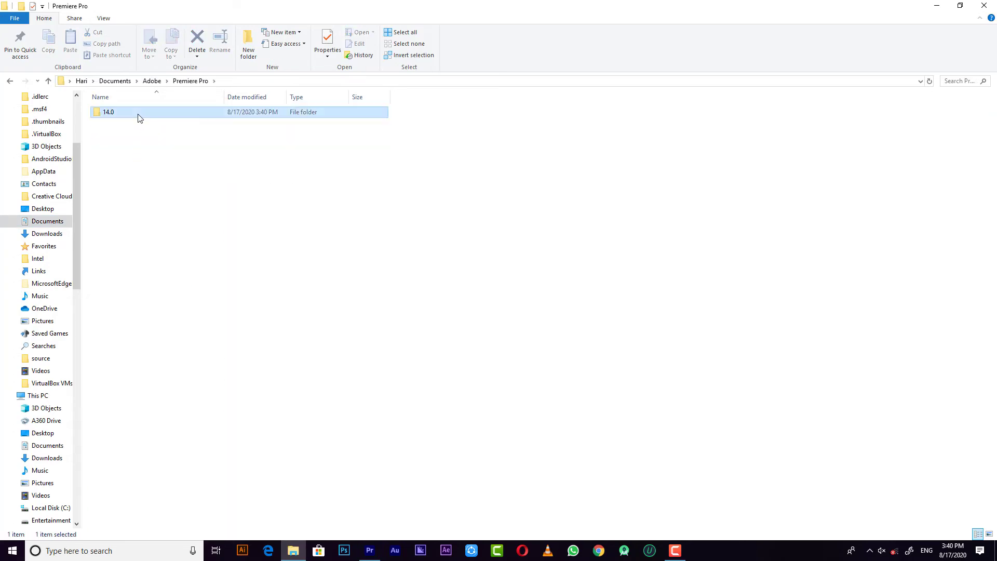
scroll(379, 298, "down", 1)
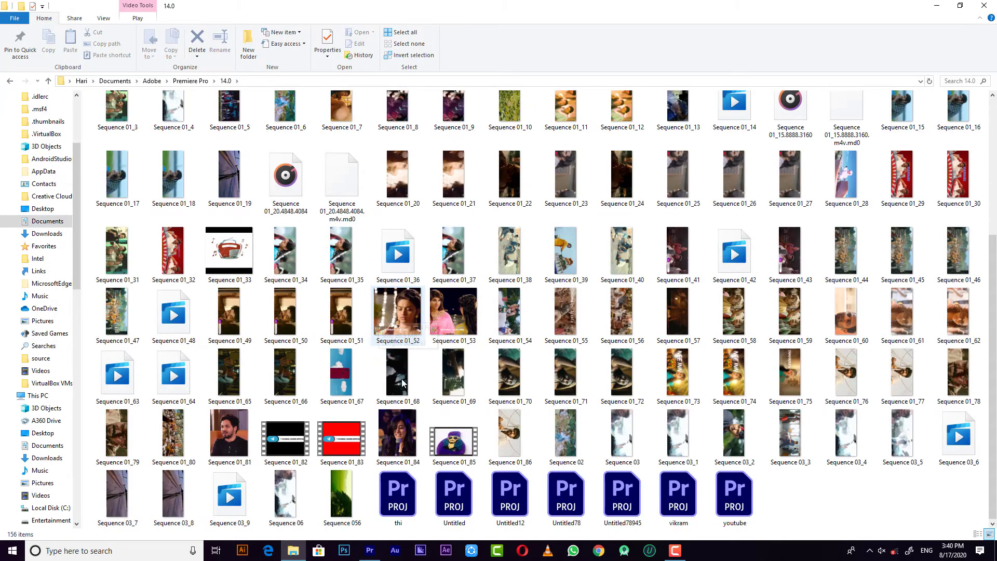
Step: Play the exported Sequence 01_86 video to check the Whatsapp graphic, pause it, and close the player
left_click(514, 442)
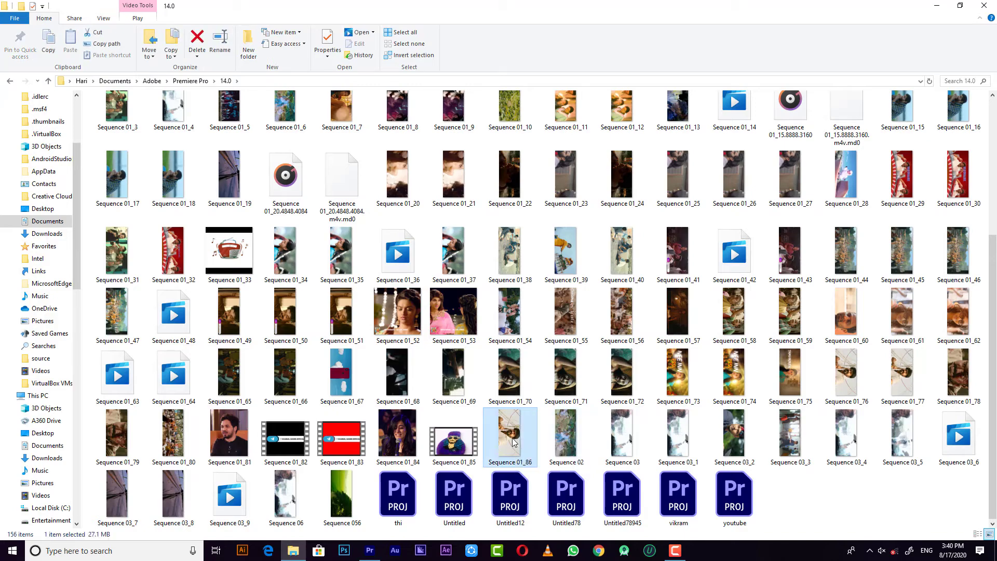
double_click(513, 442)
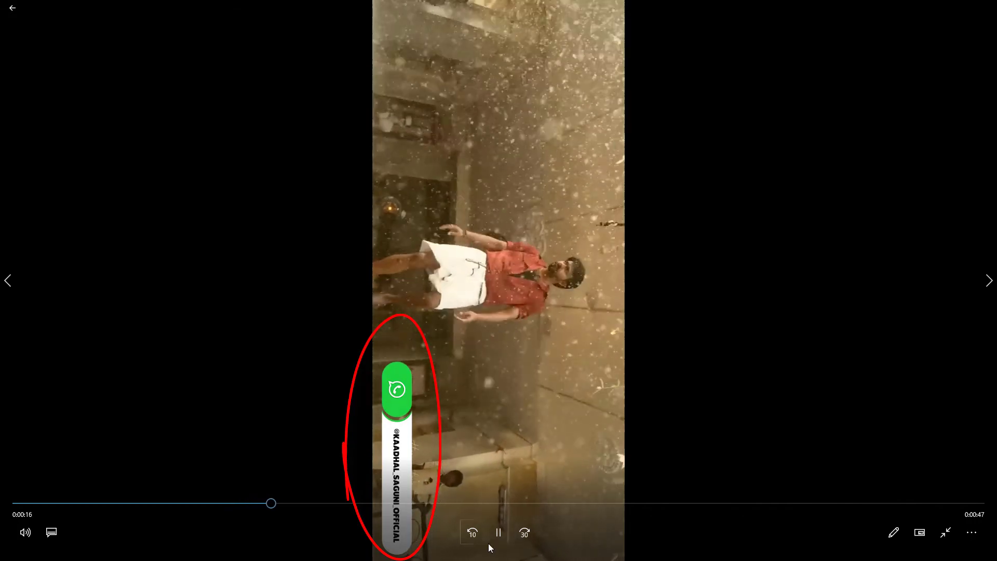
left_click(503, 534)
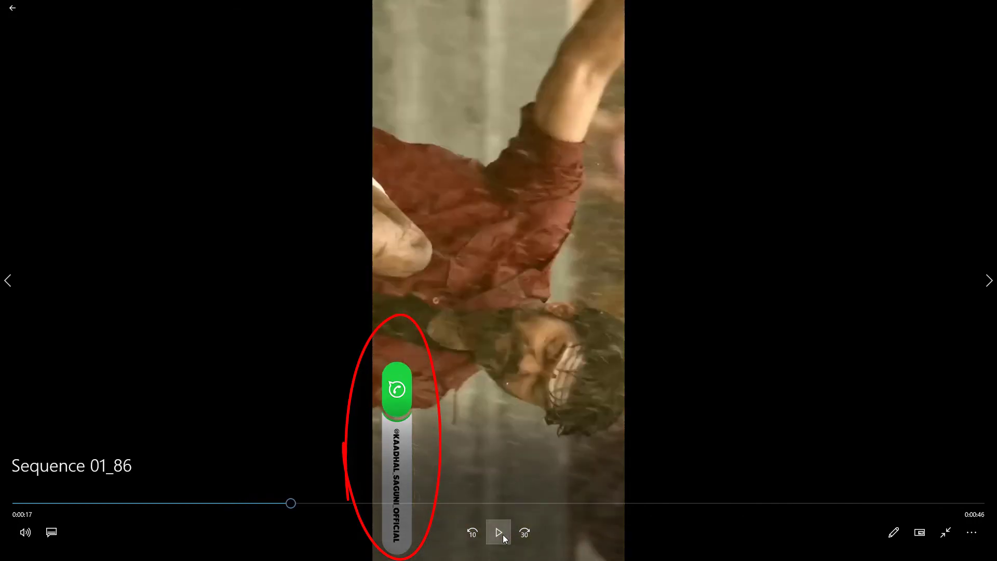
double_click(510, 390)
key("alt+F4")
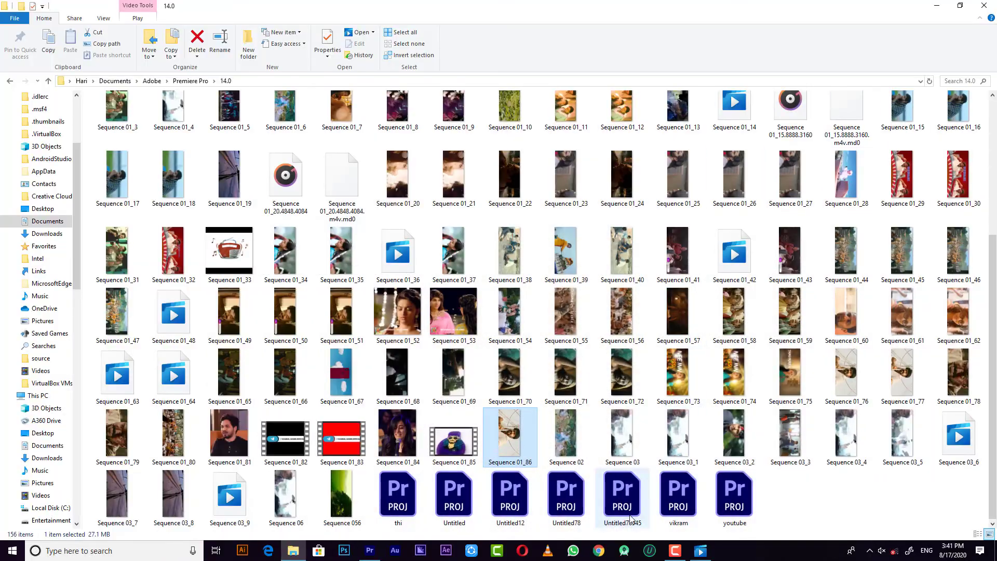
Step: Switch back to Premiere Pro and look through the installable Motion Graphics templates in the 2019 folder without installing any
left_click(368, 543)
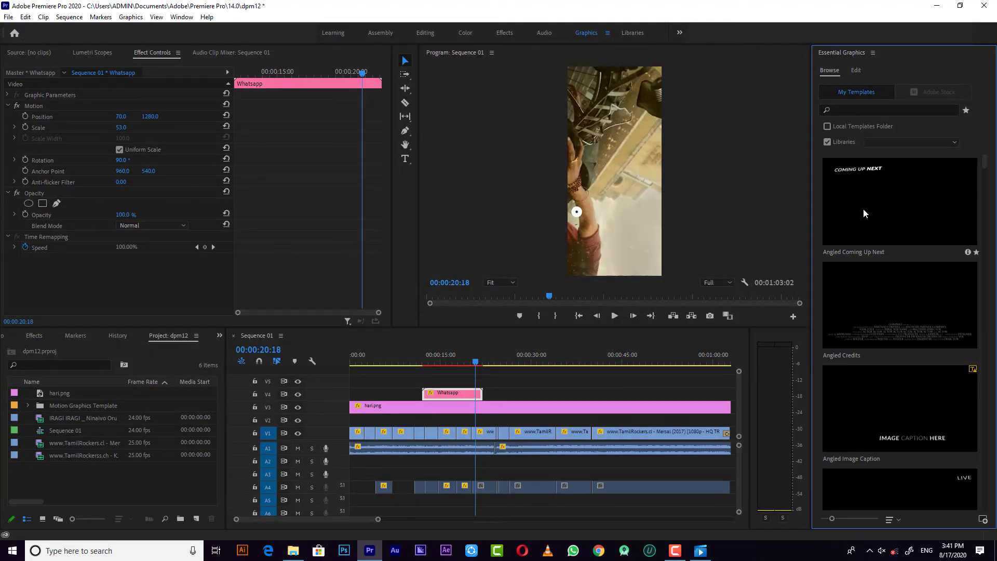
left_click(983, 519)
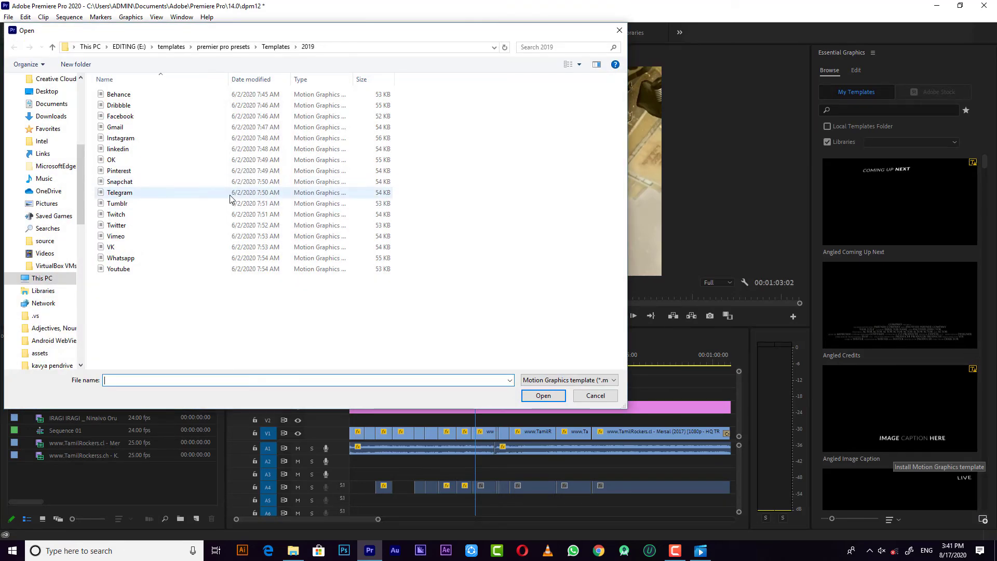
left_click(225, 193)
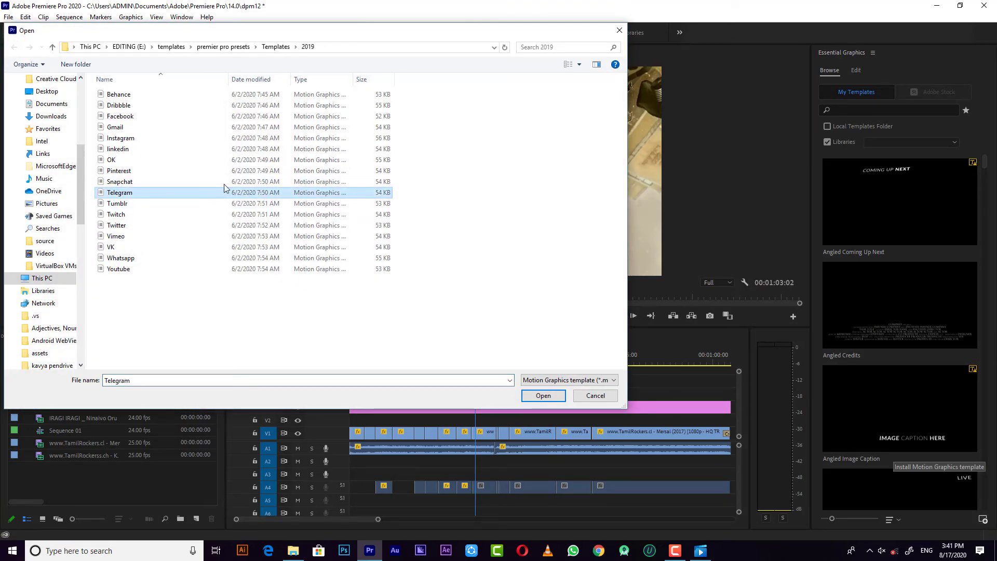
left_click(206, 139)
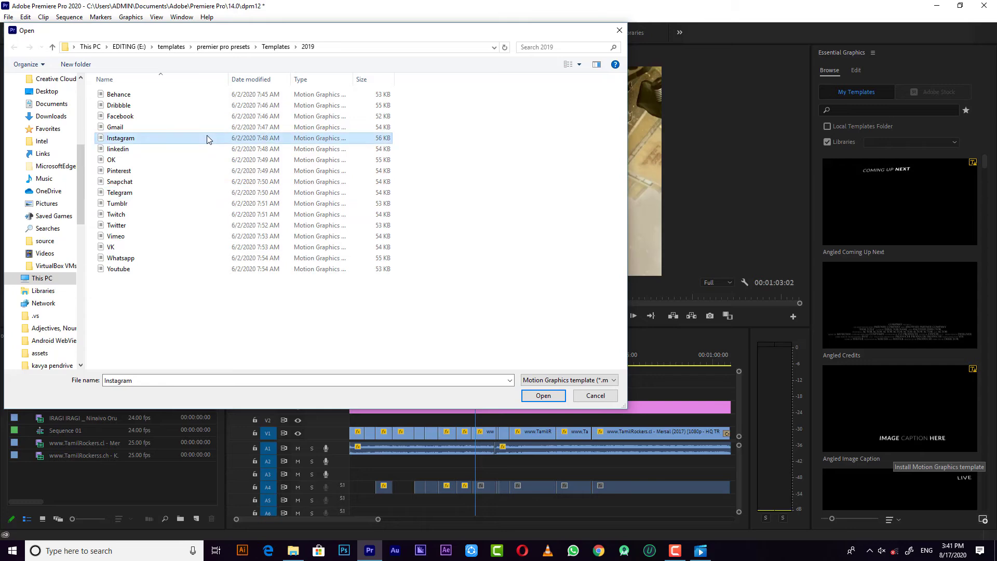
left_click(595, 395)
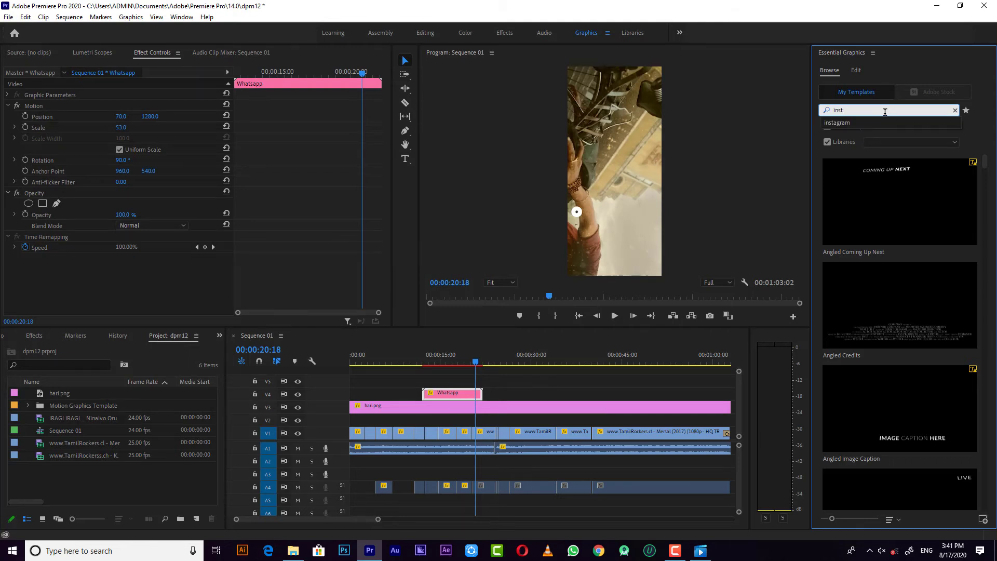
Step: Find the Instagram template by searching for instagram and add it to track V4 just after the Whatsapp clip
left_click(880, 122)
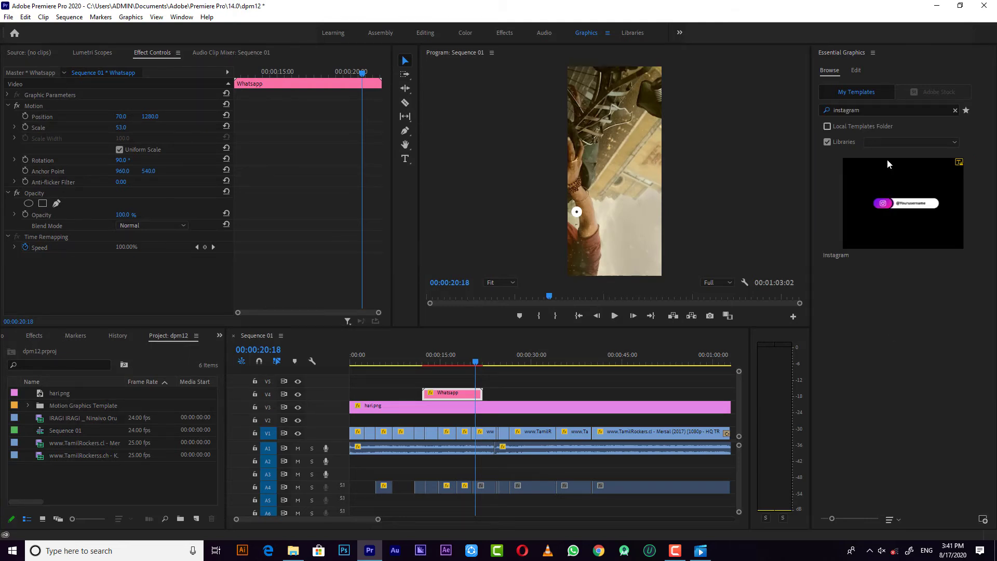
left_click_drag(889, 163, 493, 403)
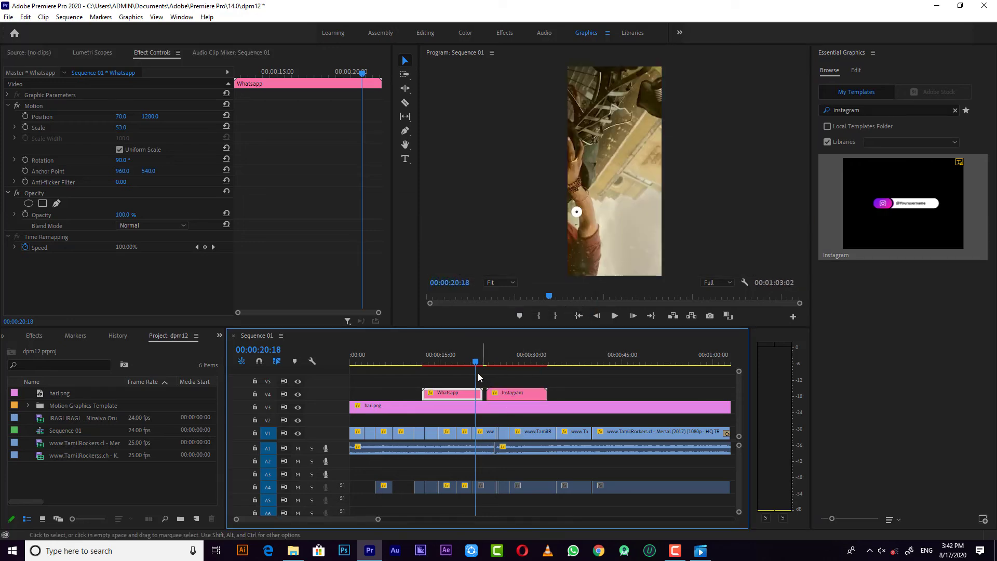
Step: Preview the Instagram graphic by playing the sequence from about 00:00:25:09, then stop playback
left_click_drag(475, 363, 503, 366)
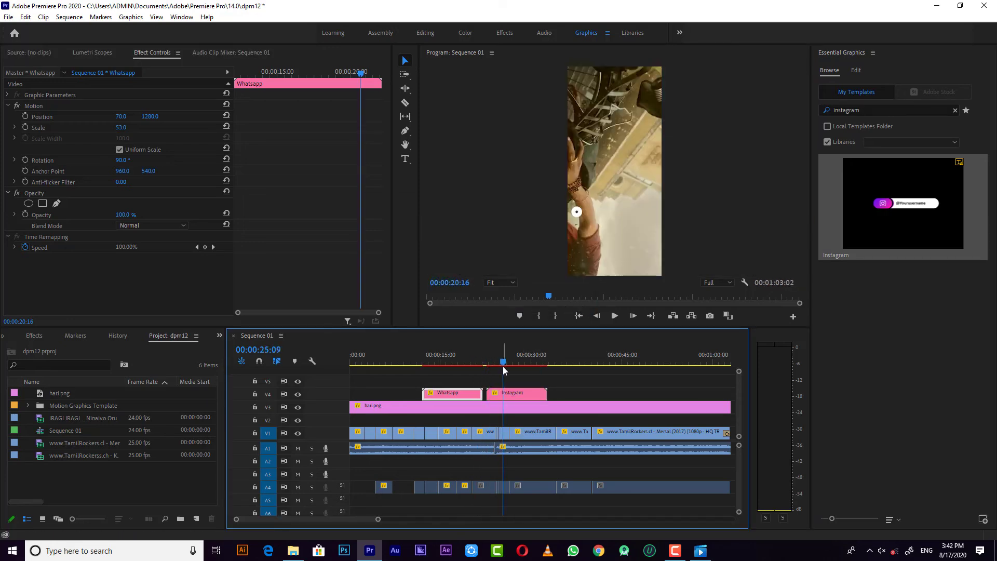
left_click(614, 316)
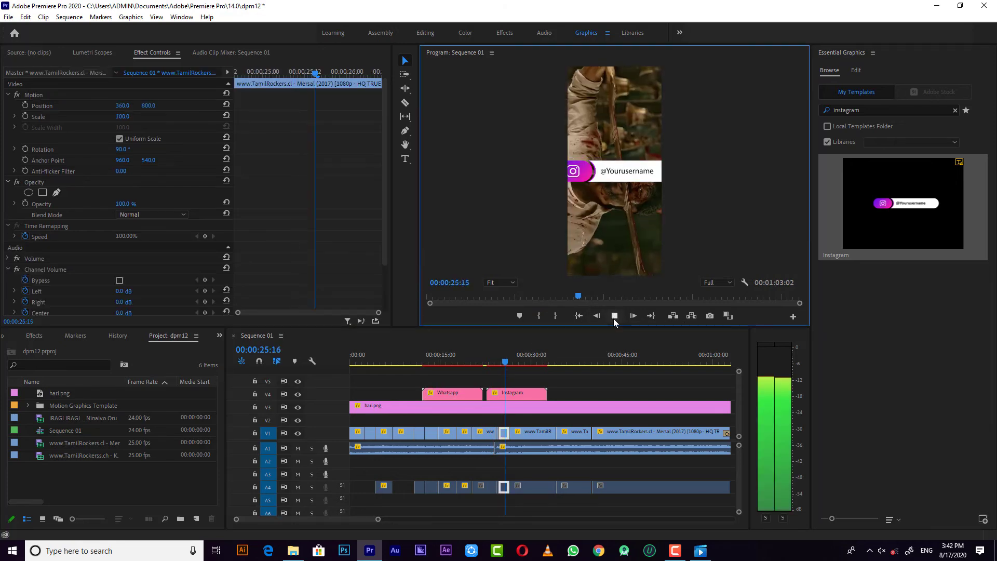
key("space")
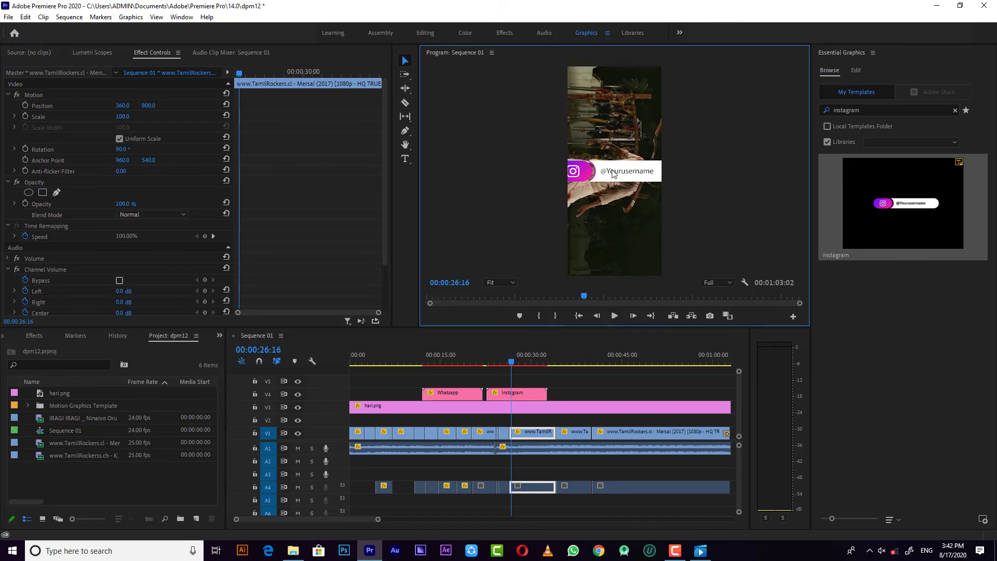